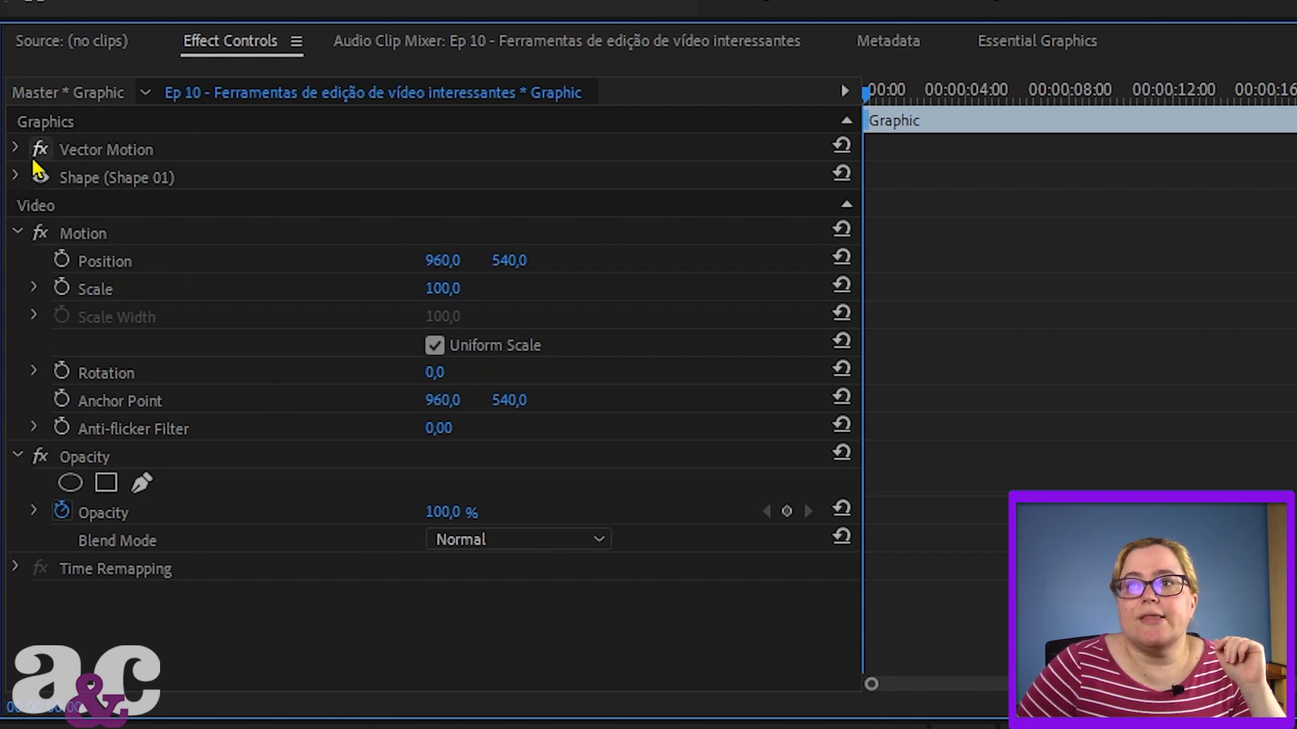
Select Shape 01 in the graphic's effect controls and examine its Appearance and Transform properties.
click(85, 181)
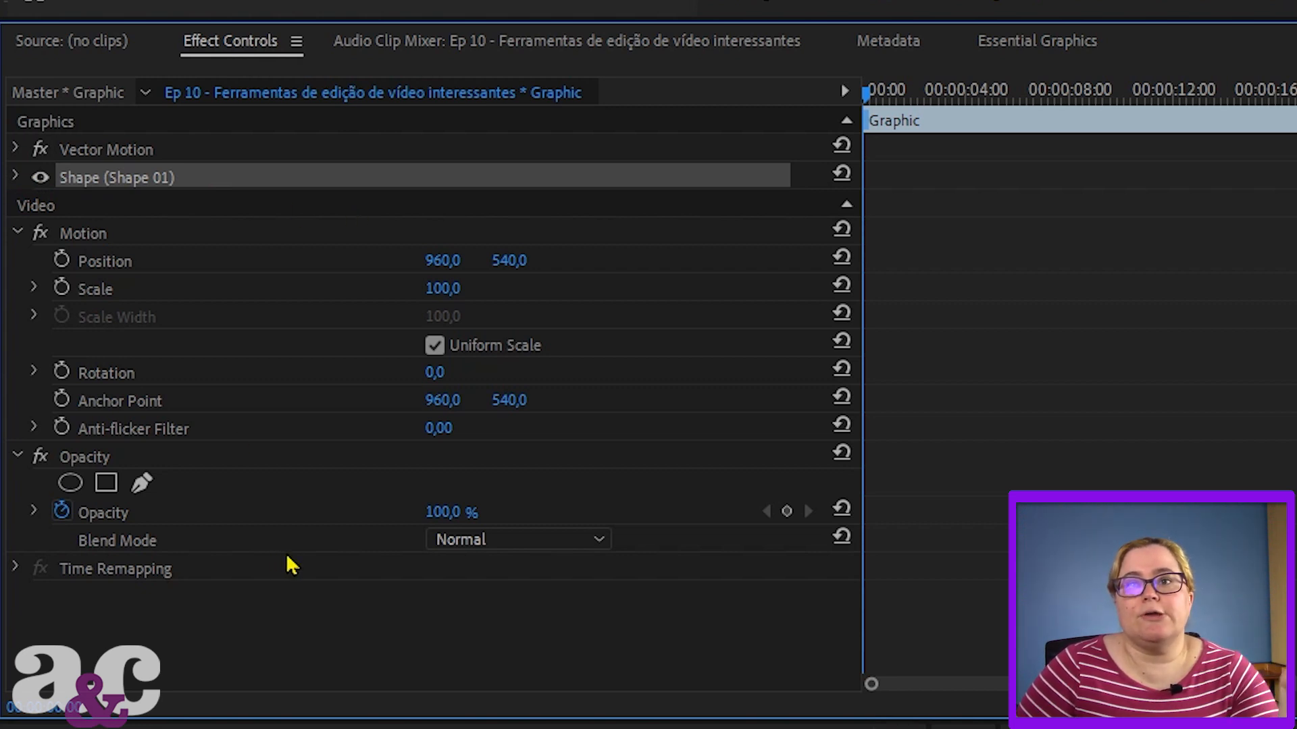
click(16, 177)
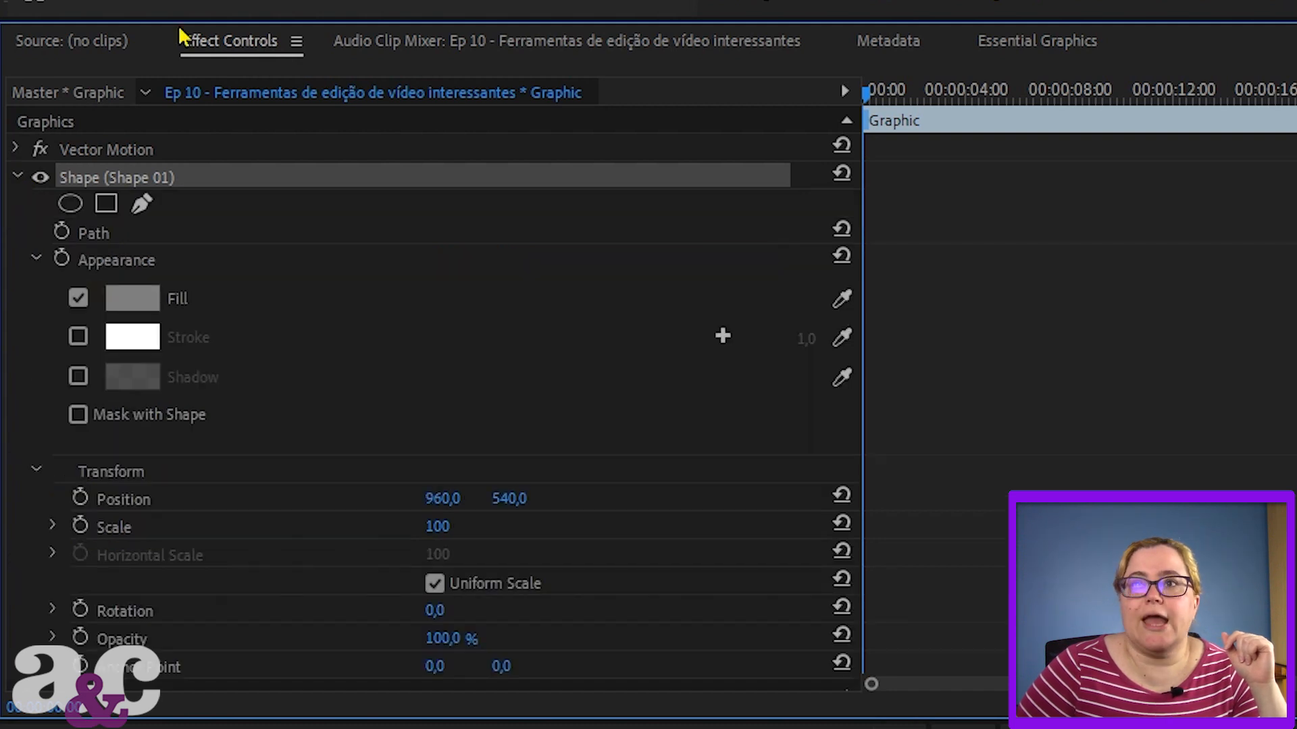
scroll(574, 453, down, 2)
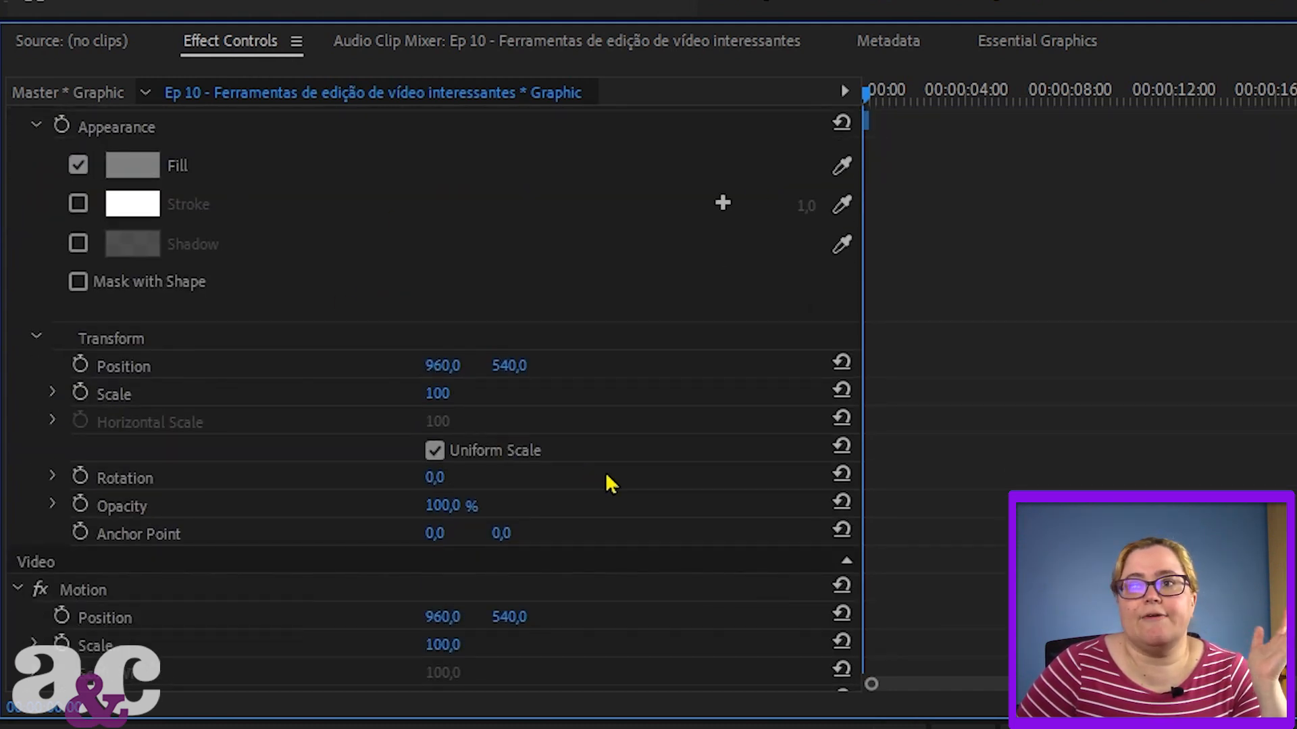
scroll(605, 472, up, 1)
scroll(605, 471, down, 3)
scroll(605, 471, up, 1)
scroll(605, 472, down, 2)
scroll(605, 471, up, 2)
scroll(350, 394, up, 2)
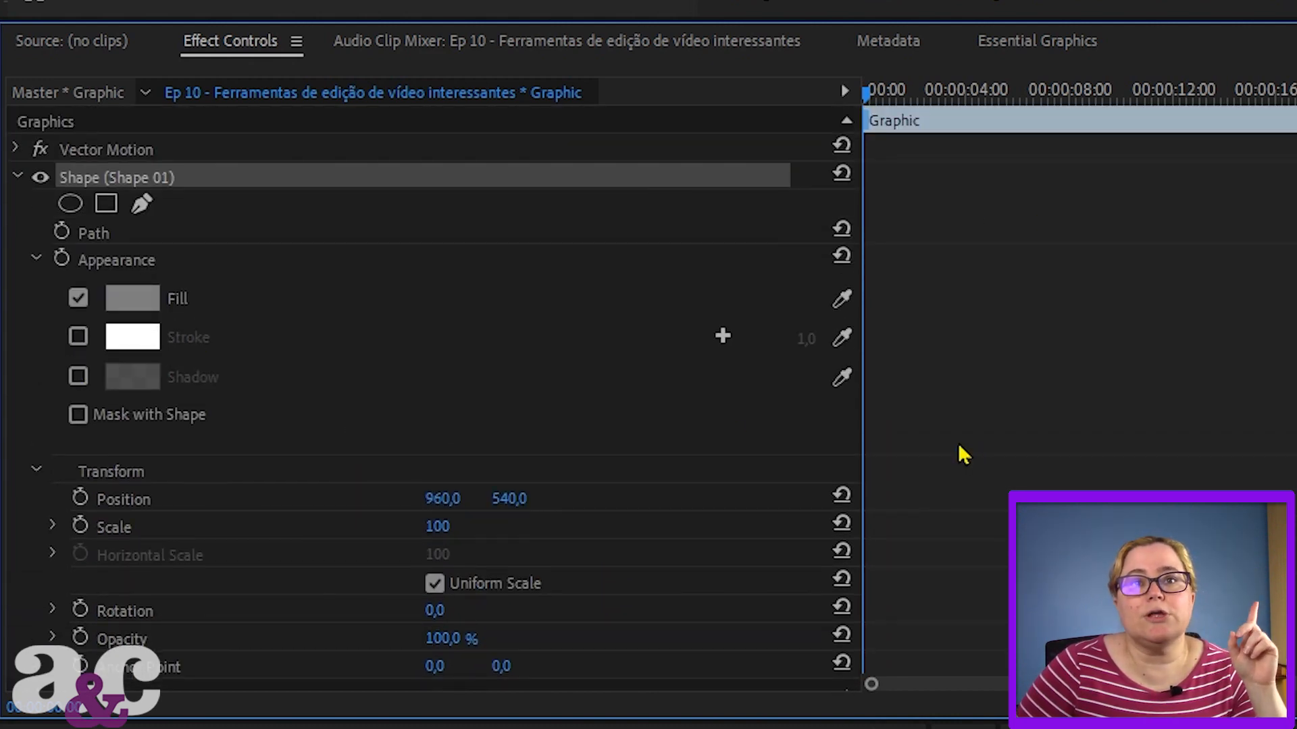
Enable the stroke of Shape 01 and colour it dark blue.
click(77, 337)
click(134, 341)
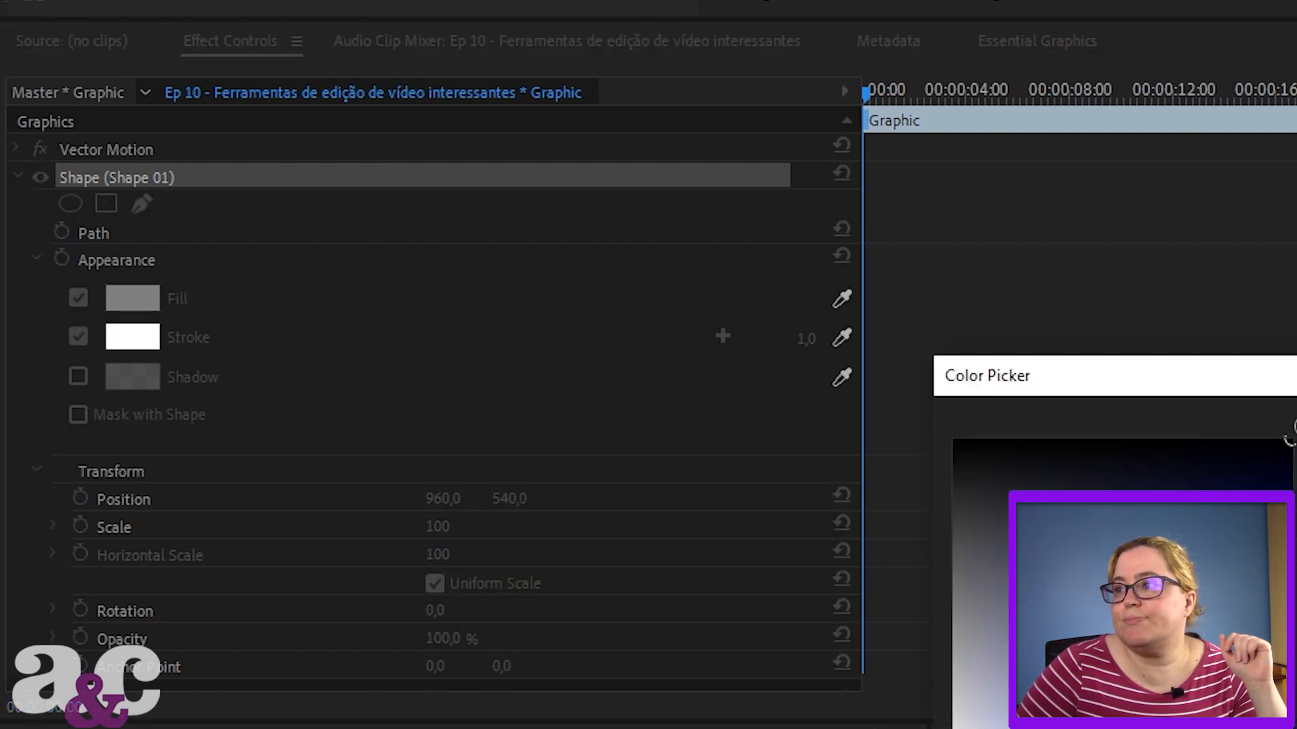
key(Return)
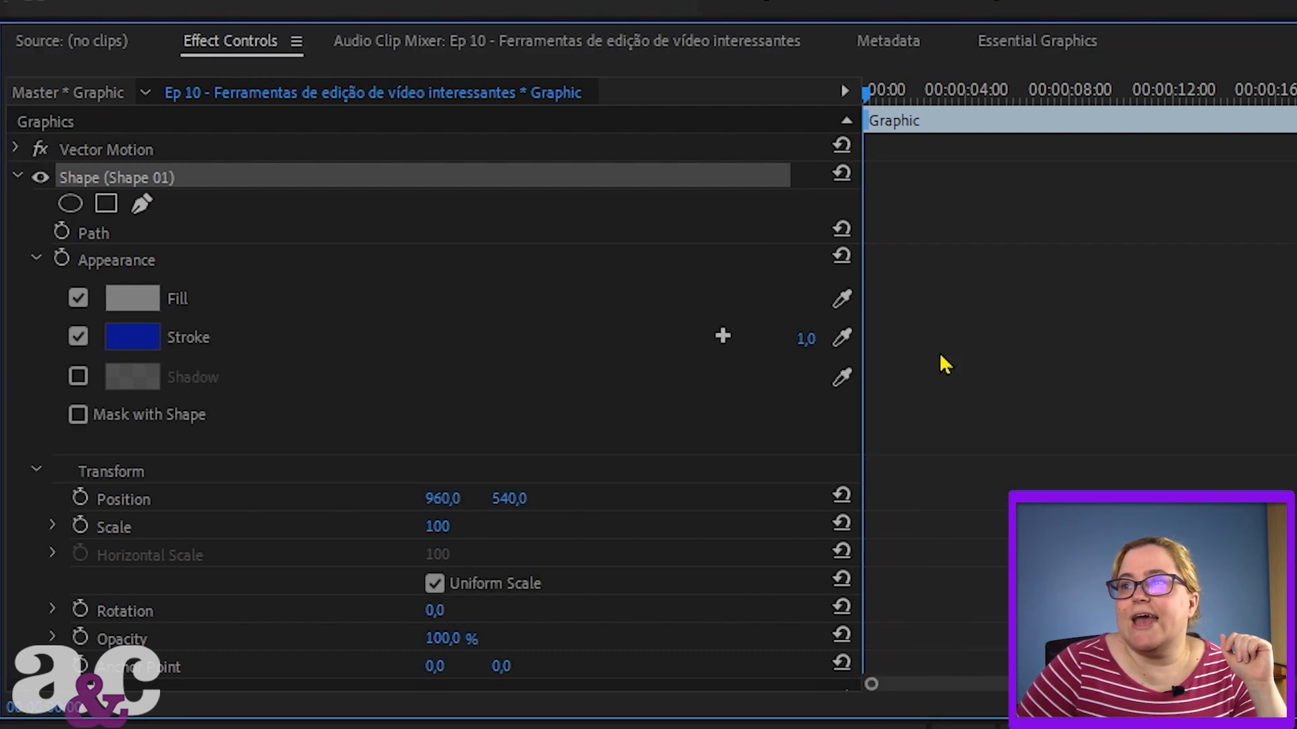
Set the width of the shape's dark blue stroke to 15.
click(805, 338)
text(4)
key(Return)
click(802, 337)
text(15)
key(Return)
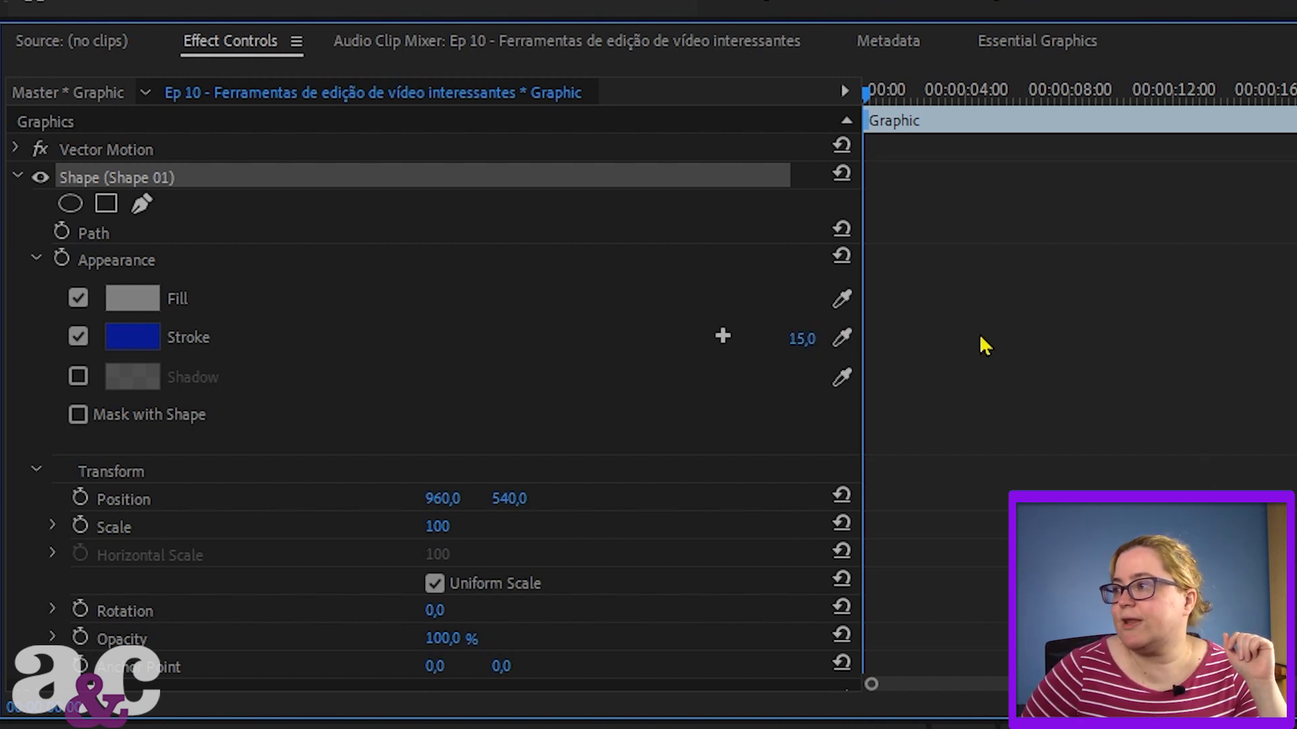
Add a second stroke to Shape 01 and colour it bright magenta-purple.
click(722, 336)
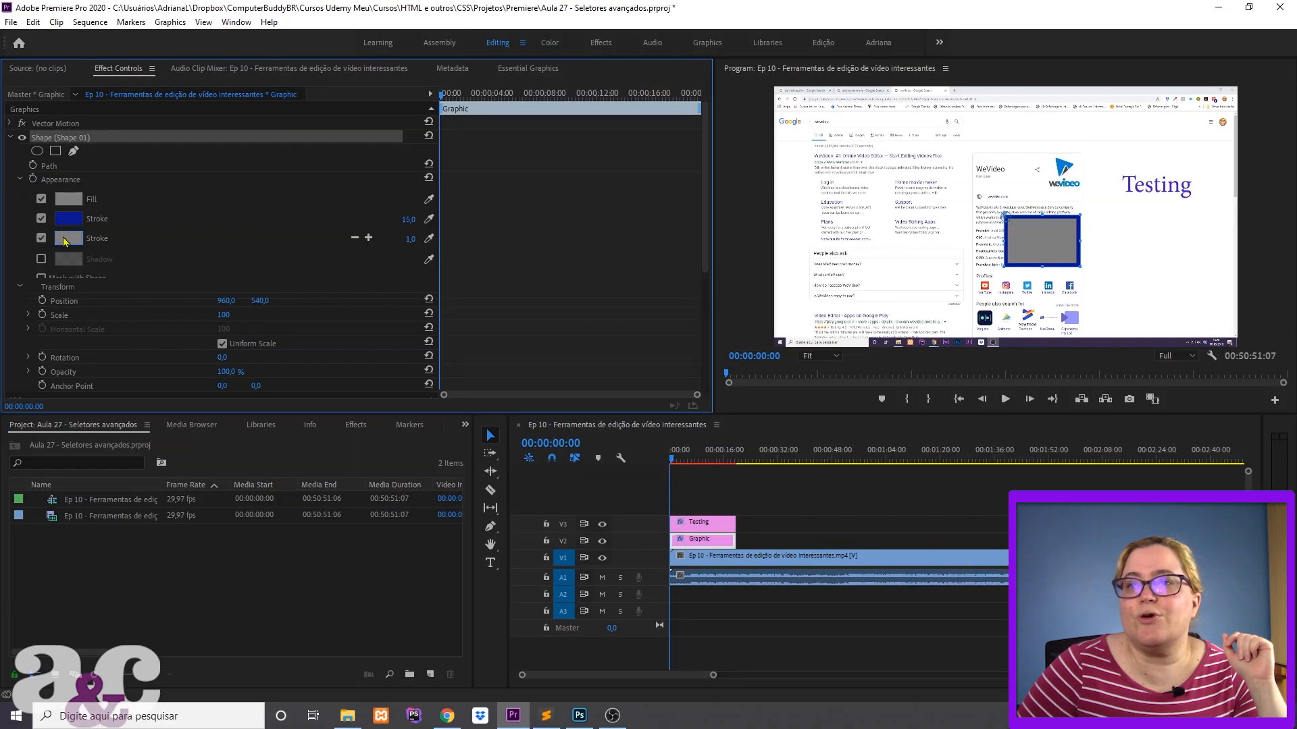
click(132, 376)
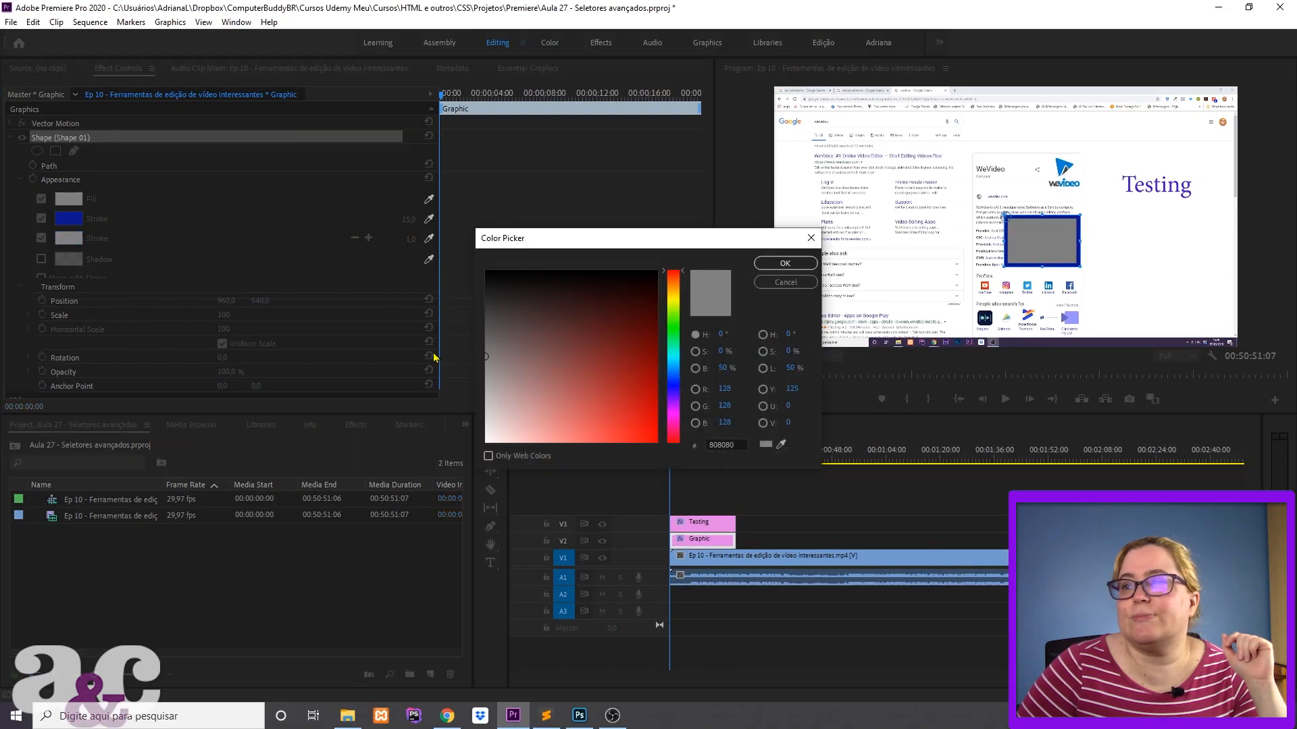
click(675, 410)
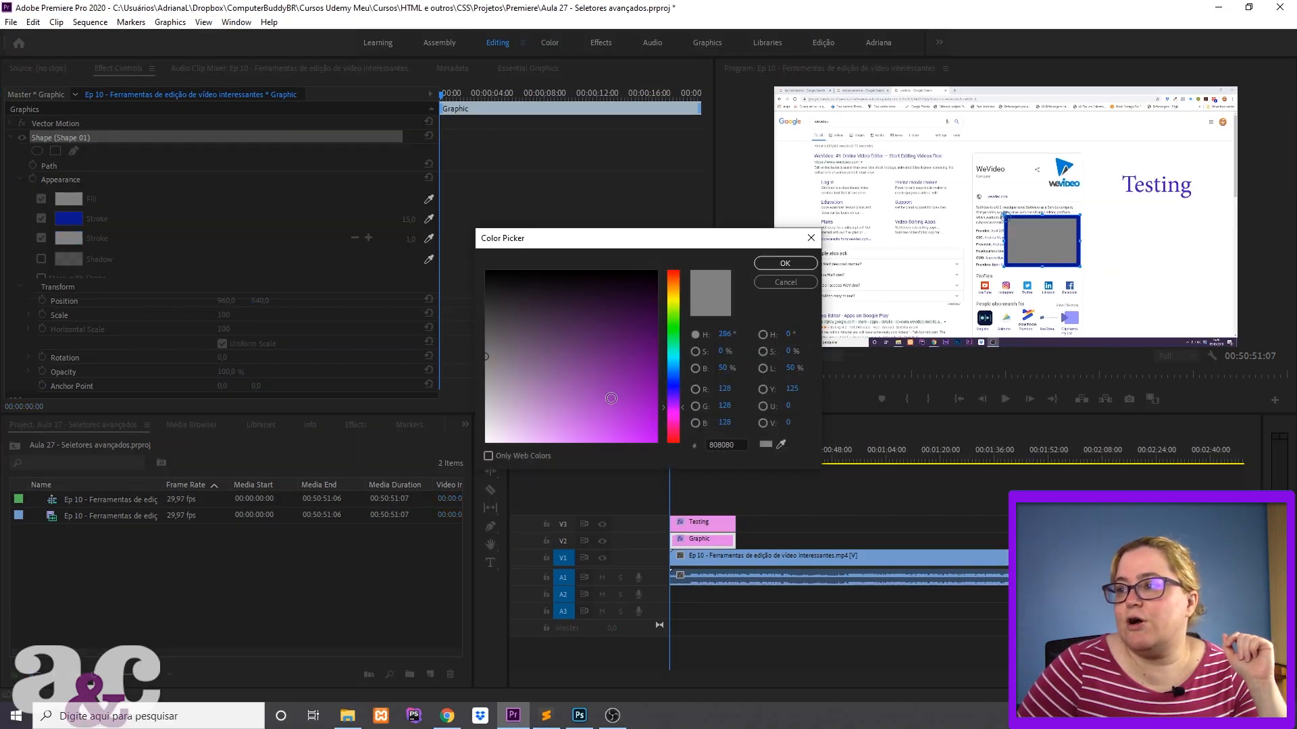
click(623, 427)
click(784, 263)
Set the width of the shape's second, magenta-purple stroke to 15.
click(410, 238)
text(1)
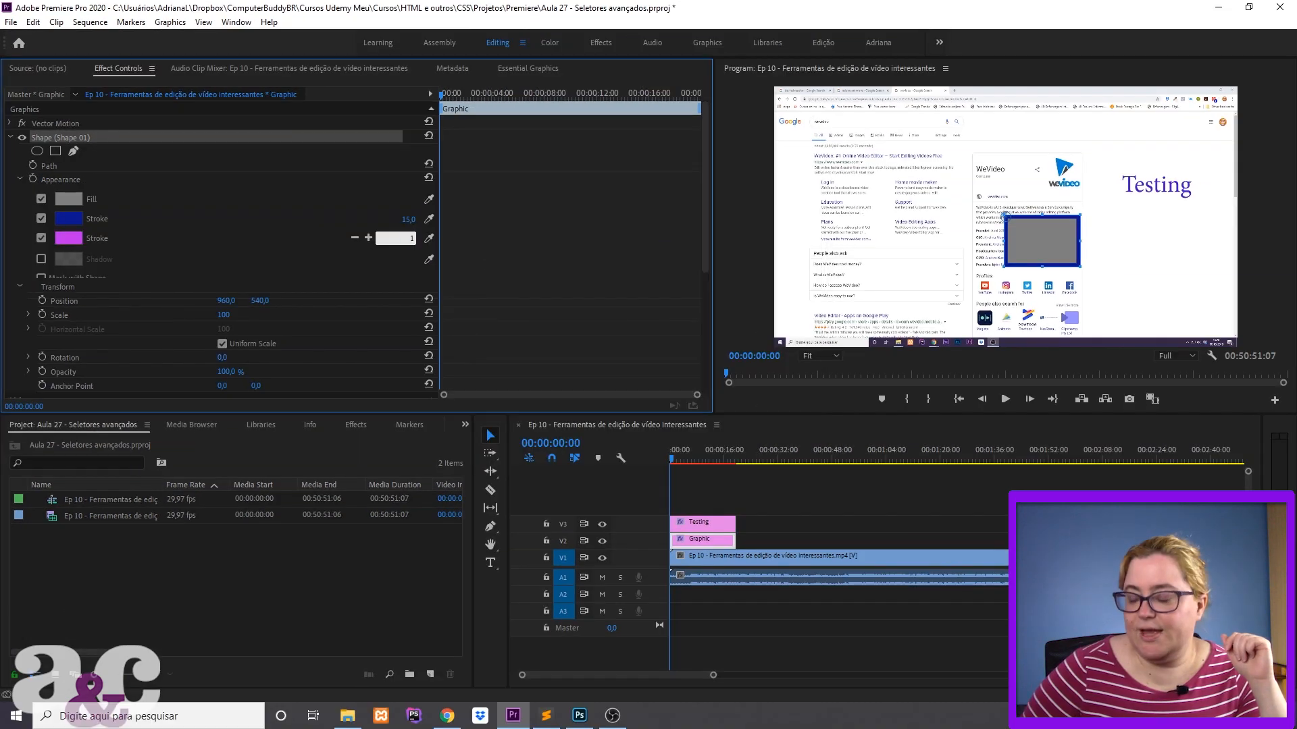
text(5)
key(Return)
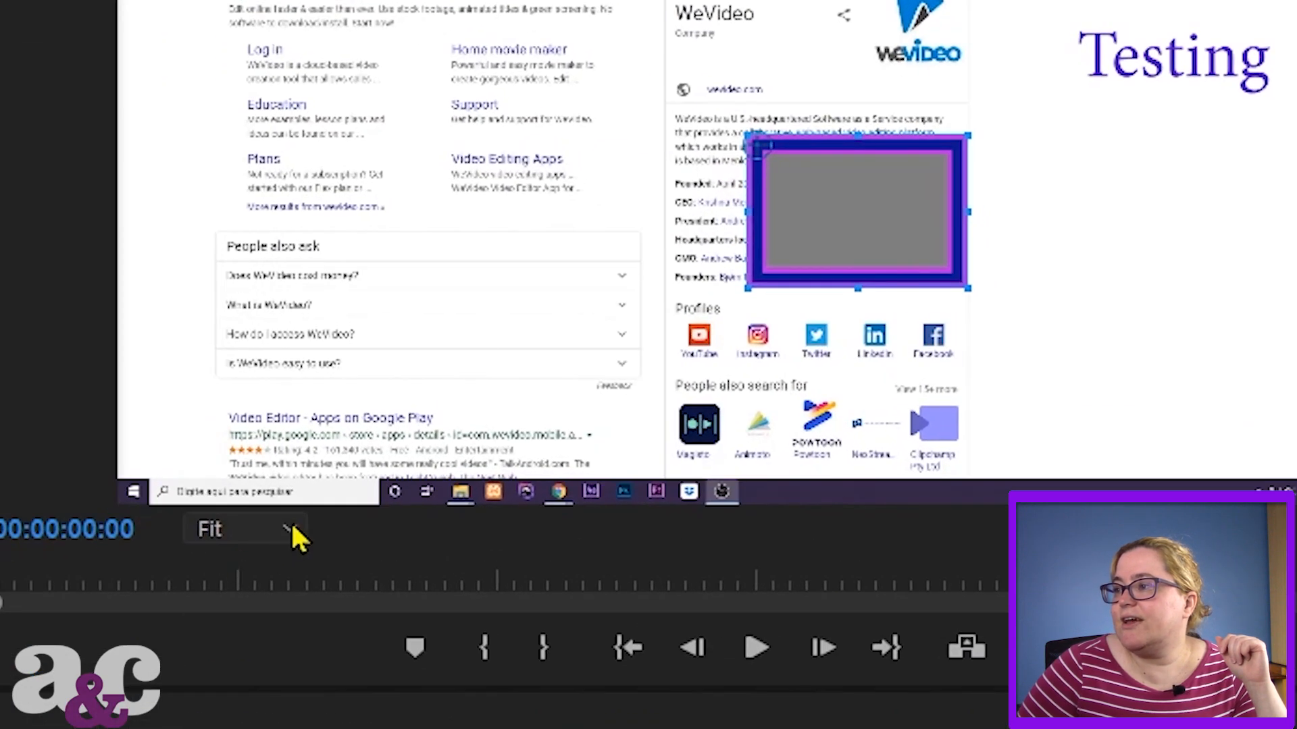
Move the grey rectangle up and to the left in the preview, to a position of about 846.2, 472.9.
click(835, 355)
click(244, 728)
drag(716, 466, 315, 218)
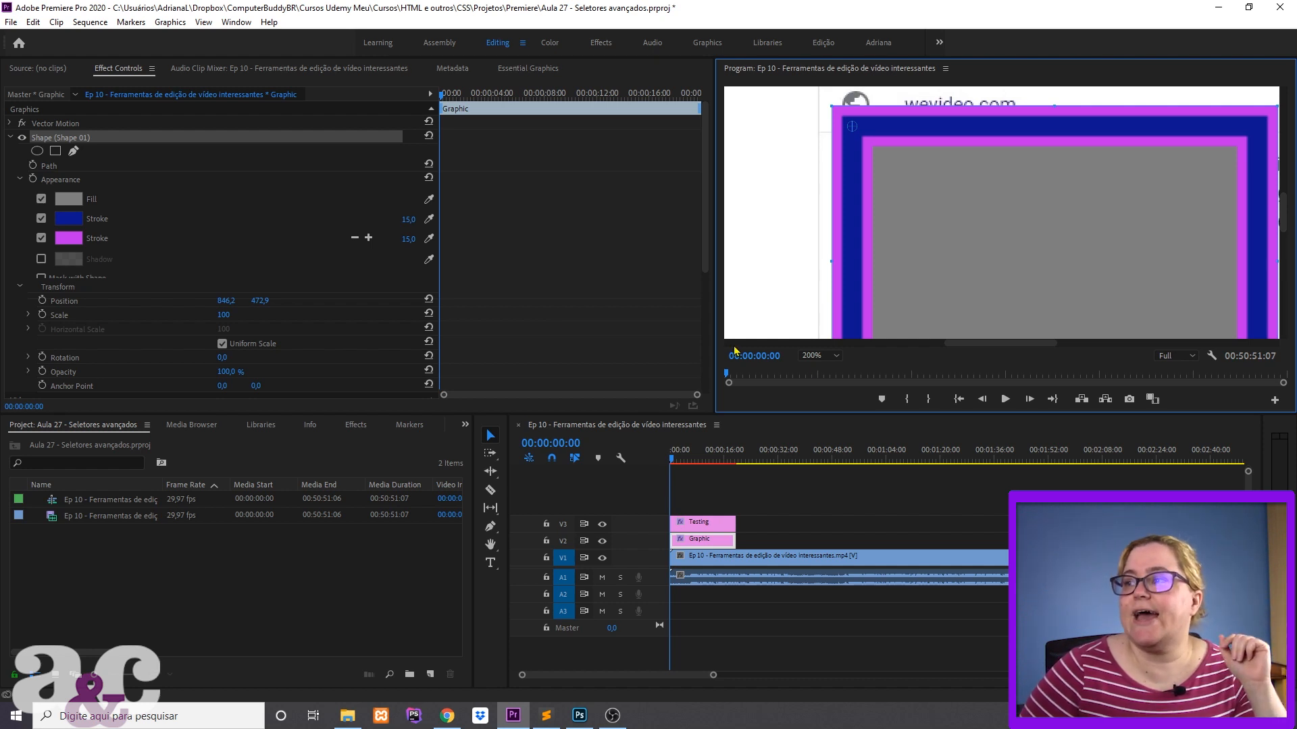
click(836, 356)
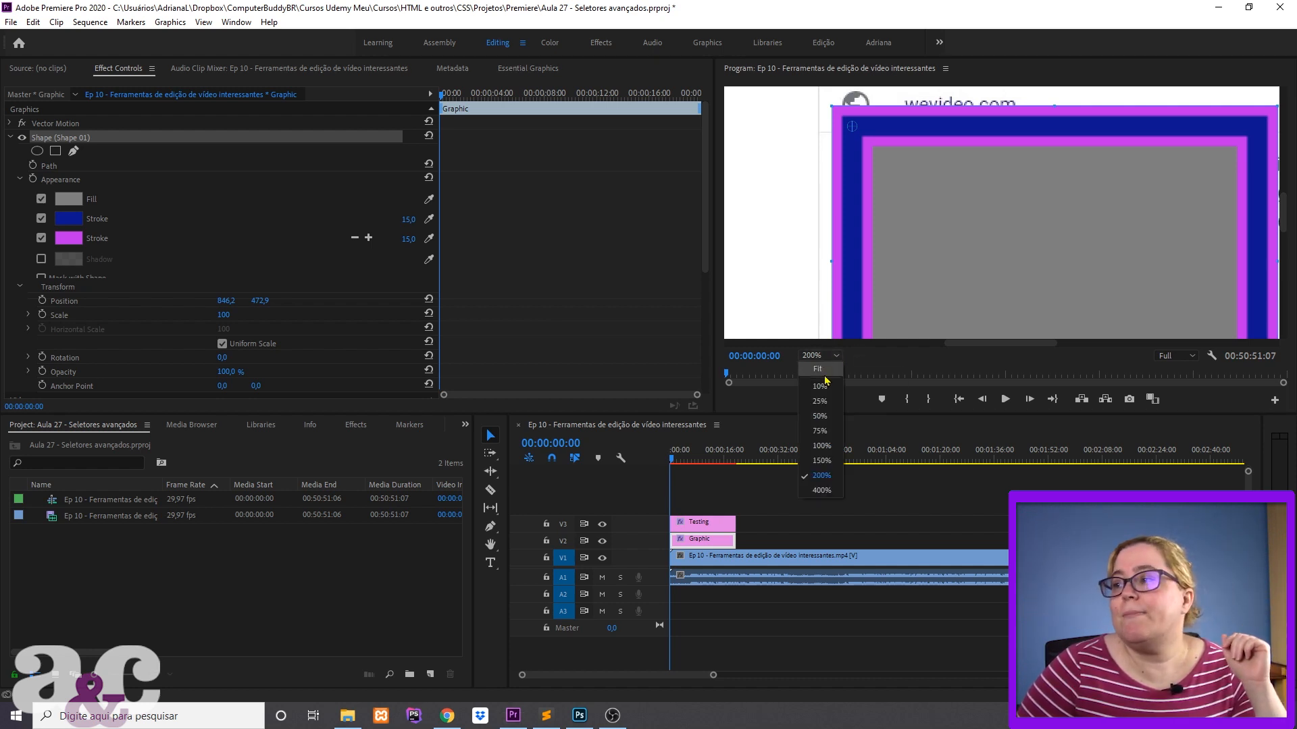
click(811, 368)
scroll(308, 306, down, 1)
scroll(308, 306, up, 1)
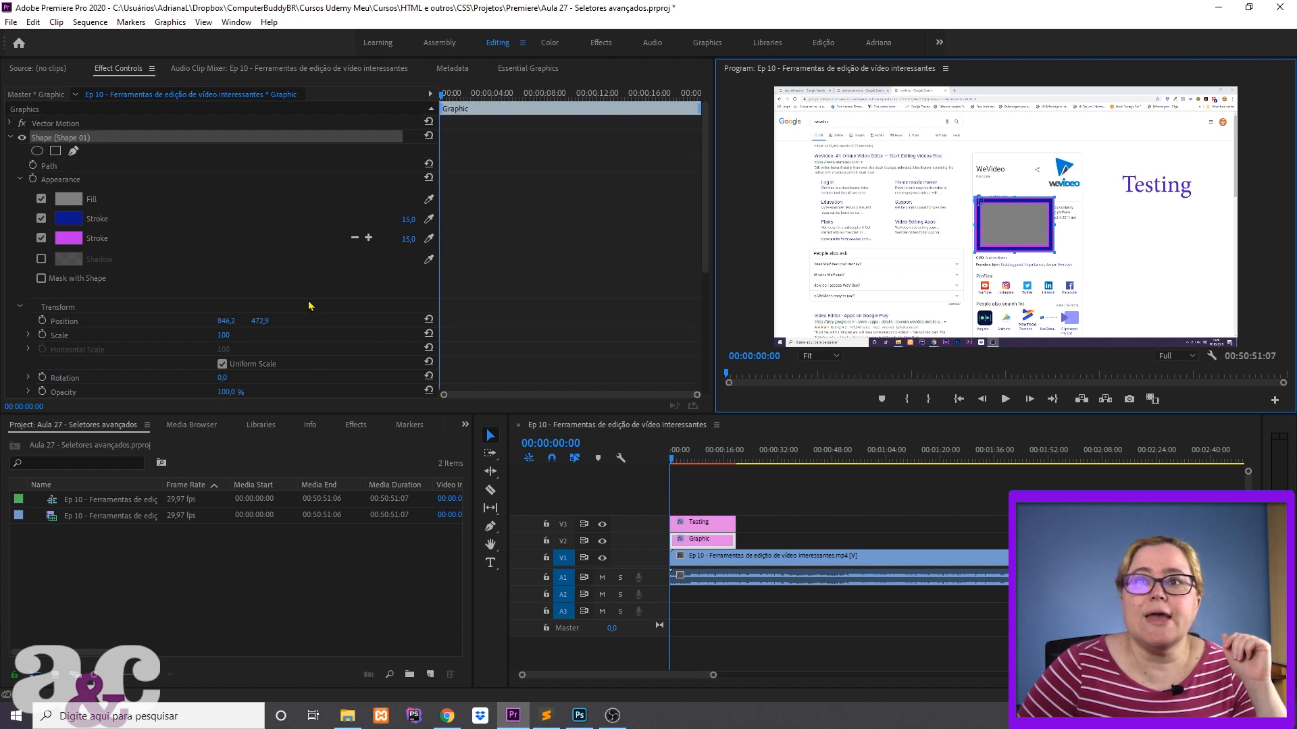
click(11, 138)
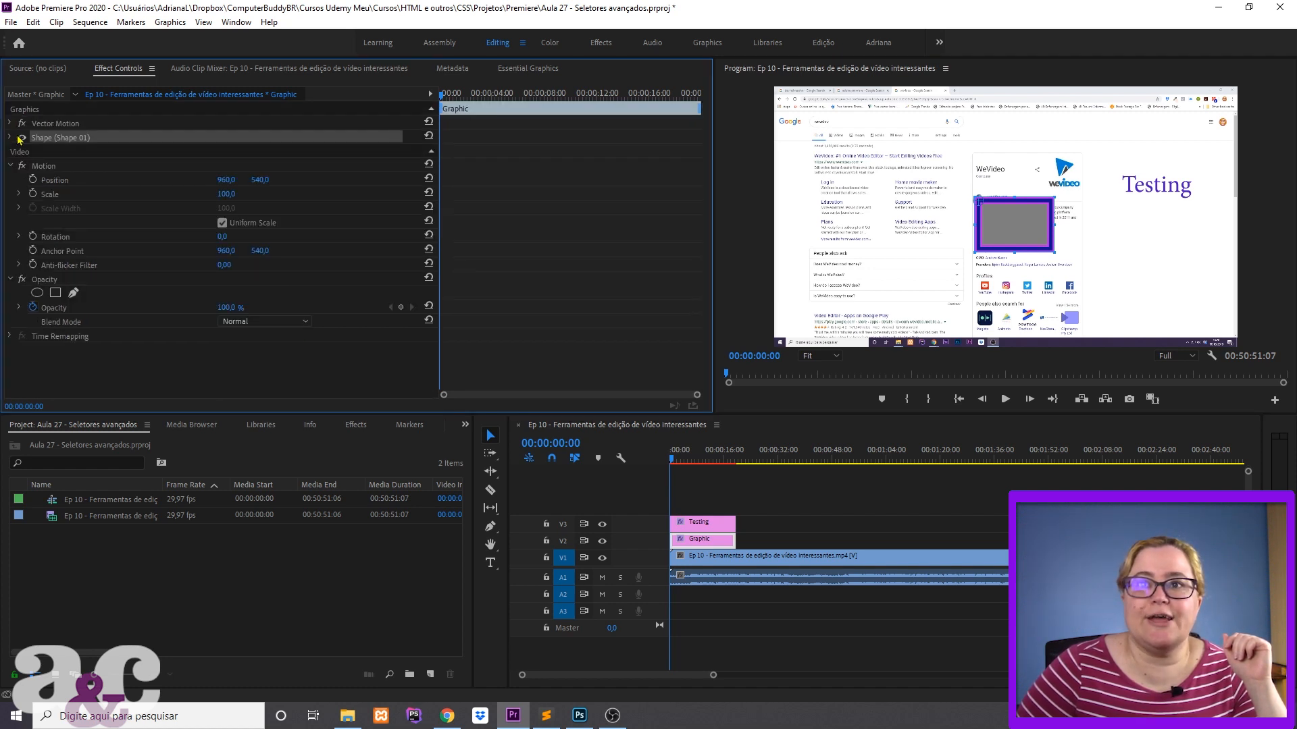
Expand the Testing text layer's Source Text properties and examine its font and appearance options, keeping Minion Pro.
click(10, 138)
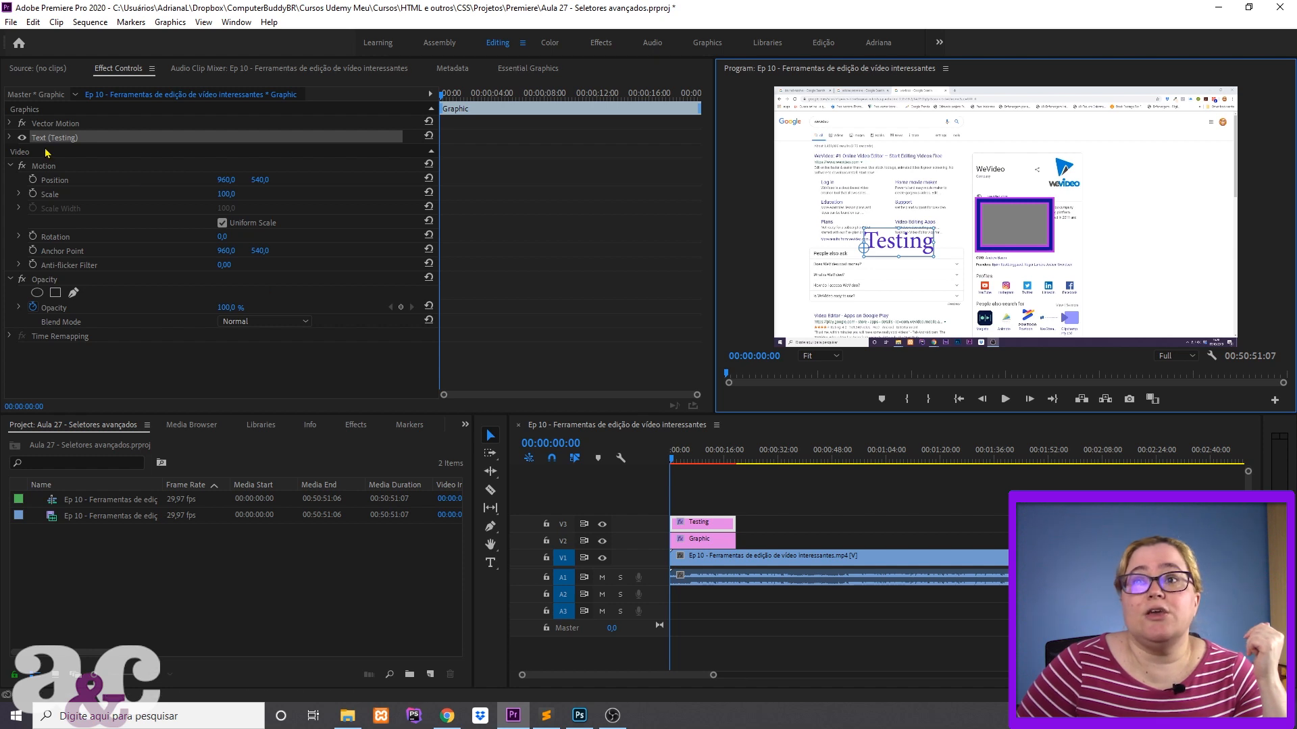
click(9, 138)
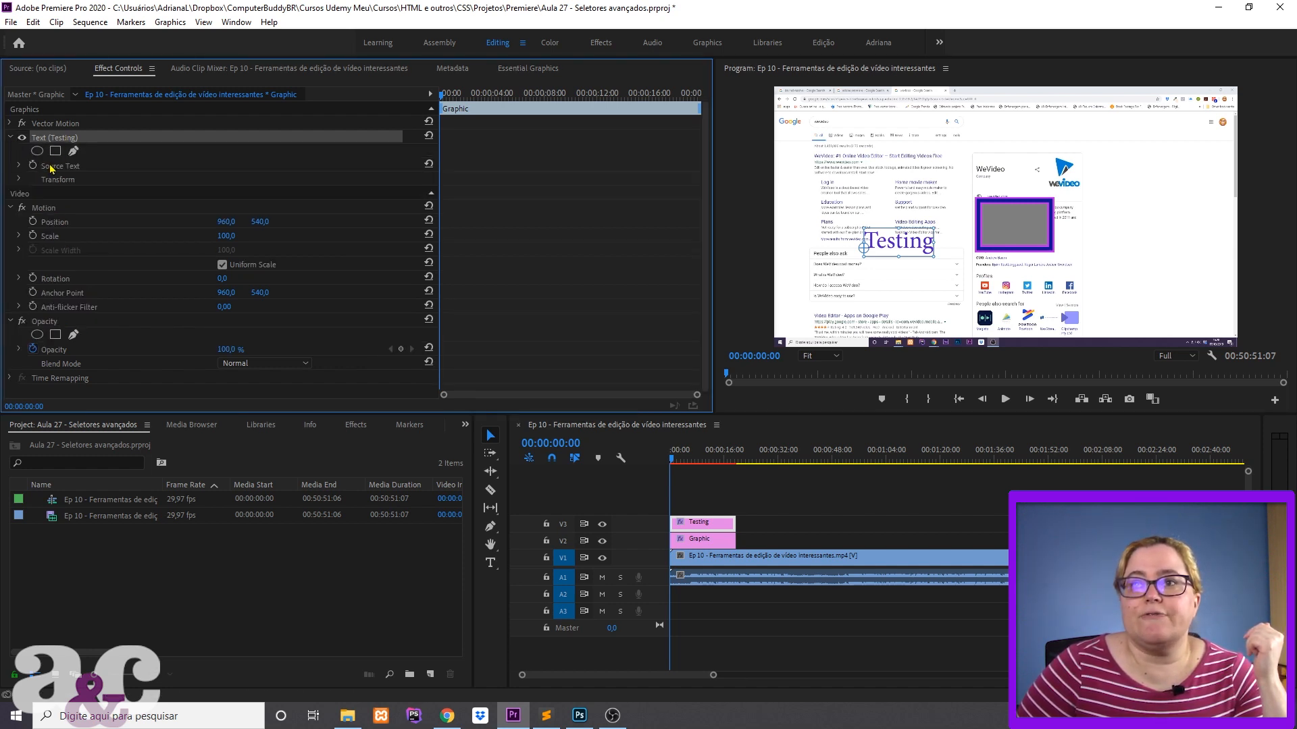
click(52, 168)
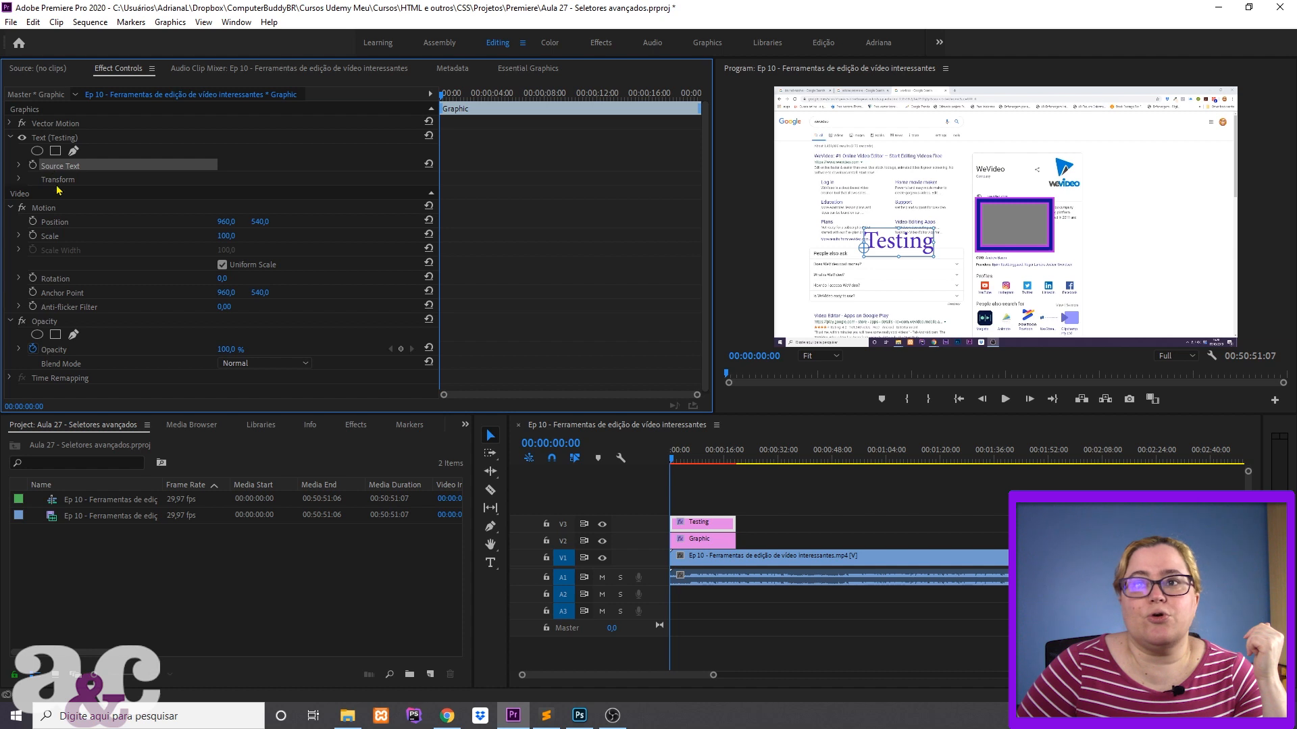
click(19, 165)
scroll(251, 215, down, 2)
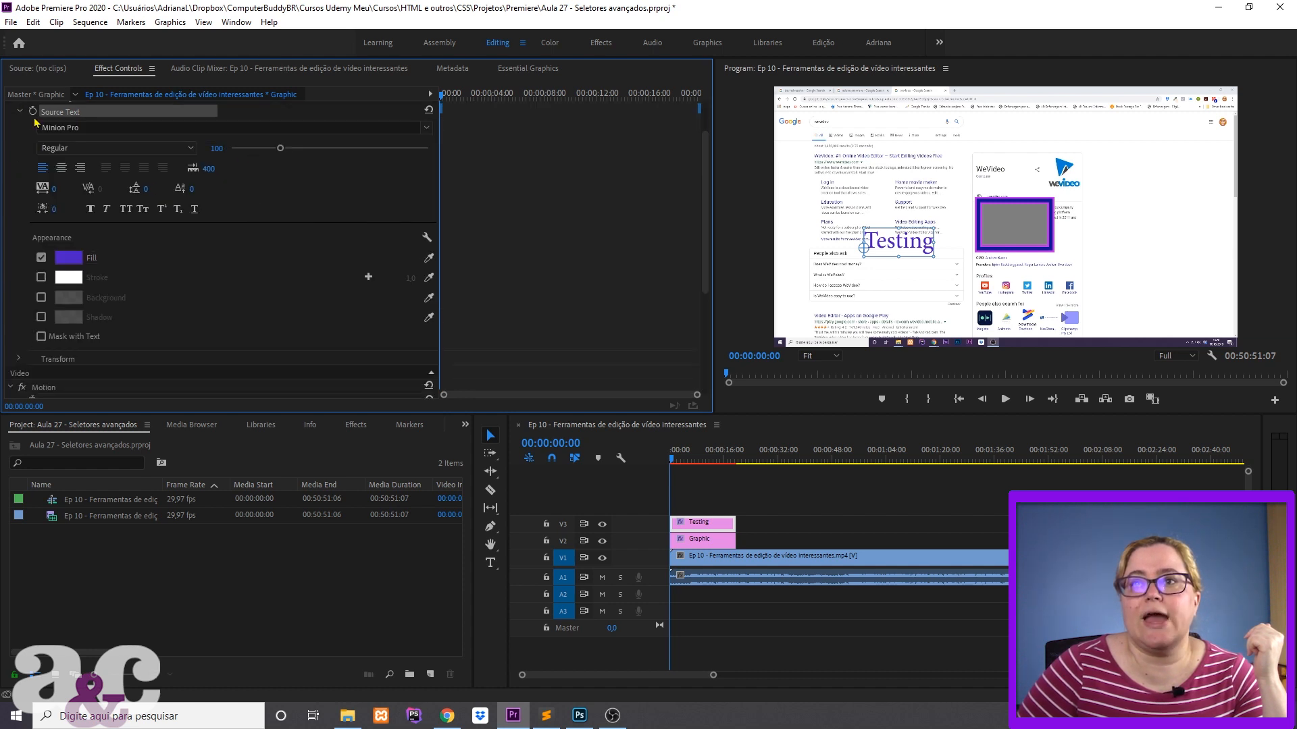
click(426, 127)
click(425, 137)
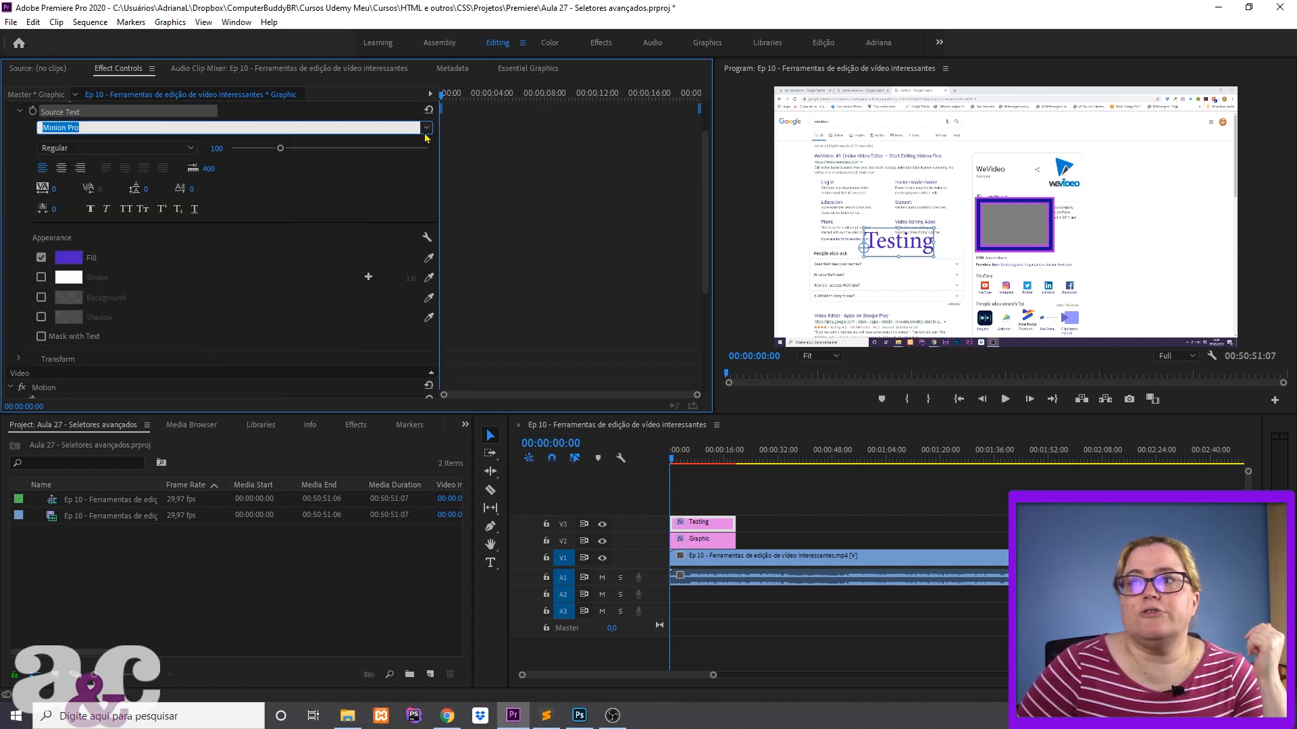
click(432, 145)
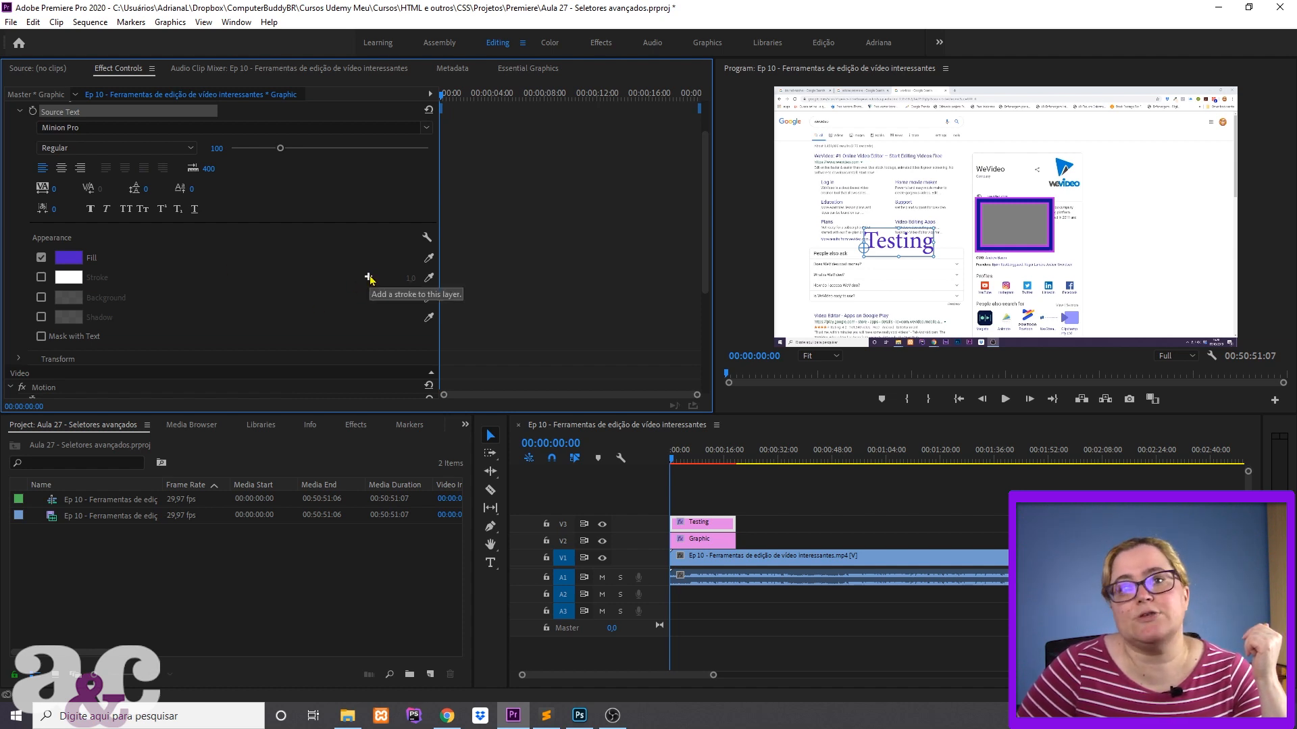
Examine the Testing text layer's Transform properties and collapse the layer's settings.
scroll(376, 290, down, 3)
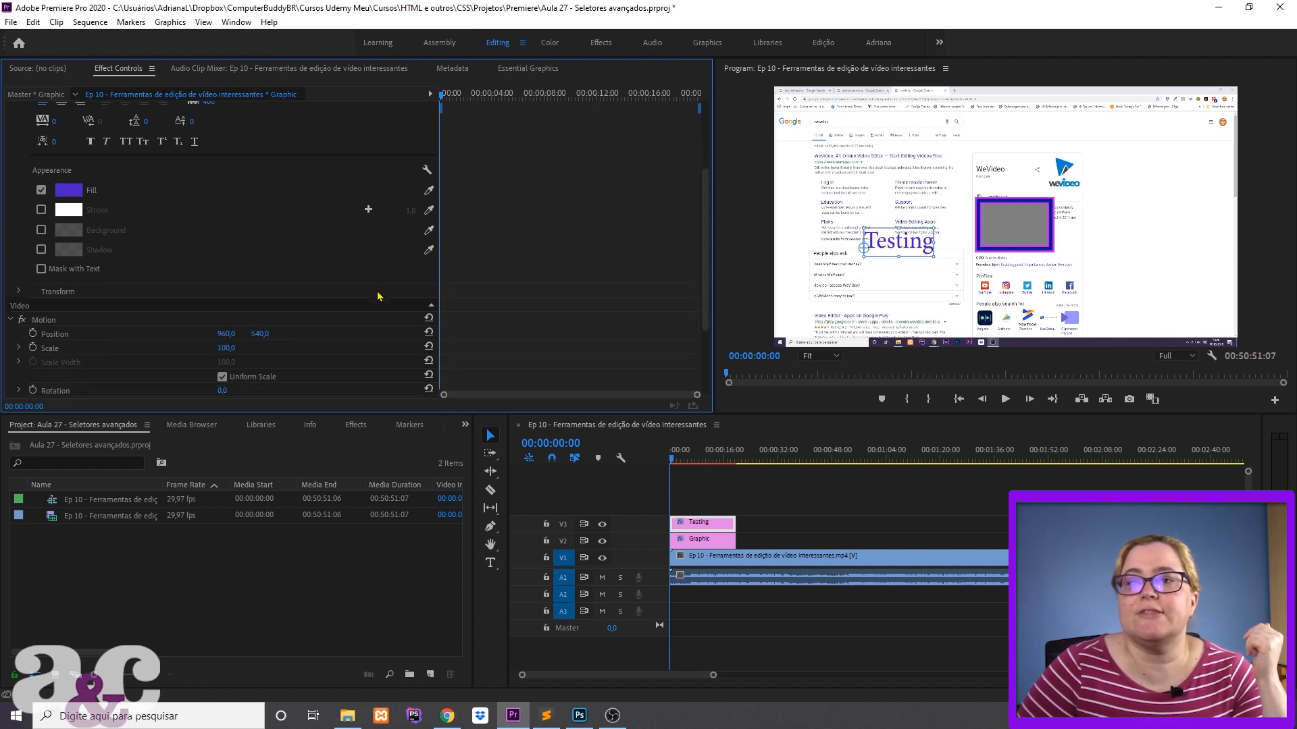
click(20, 279)
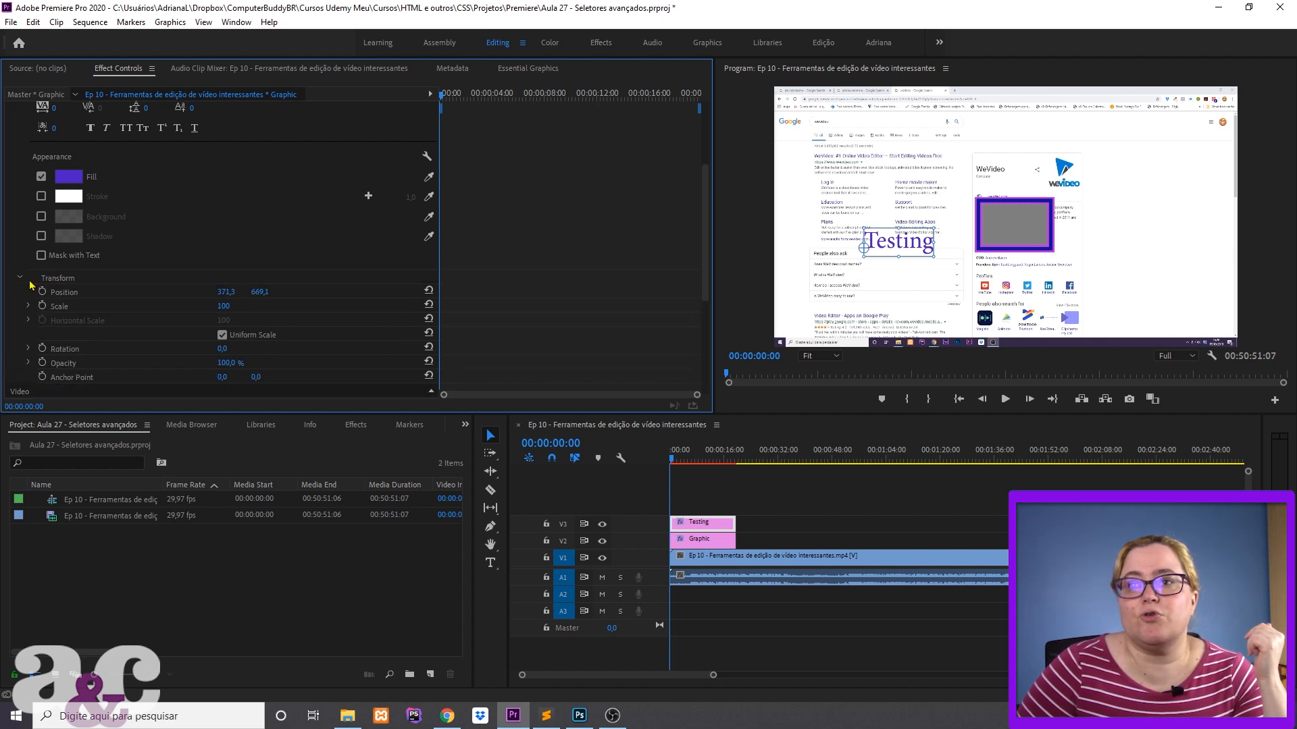
scroll(324, 279, down, 2)
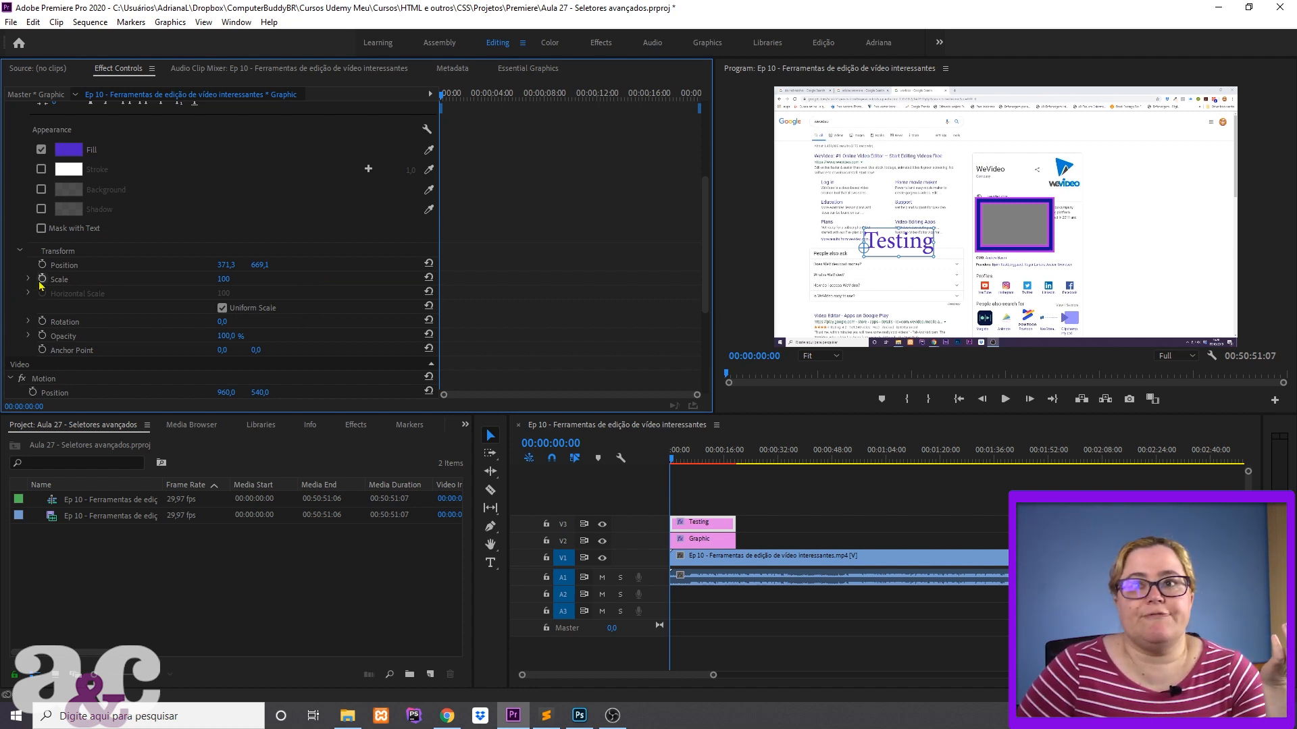
click(20, 254)
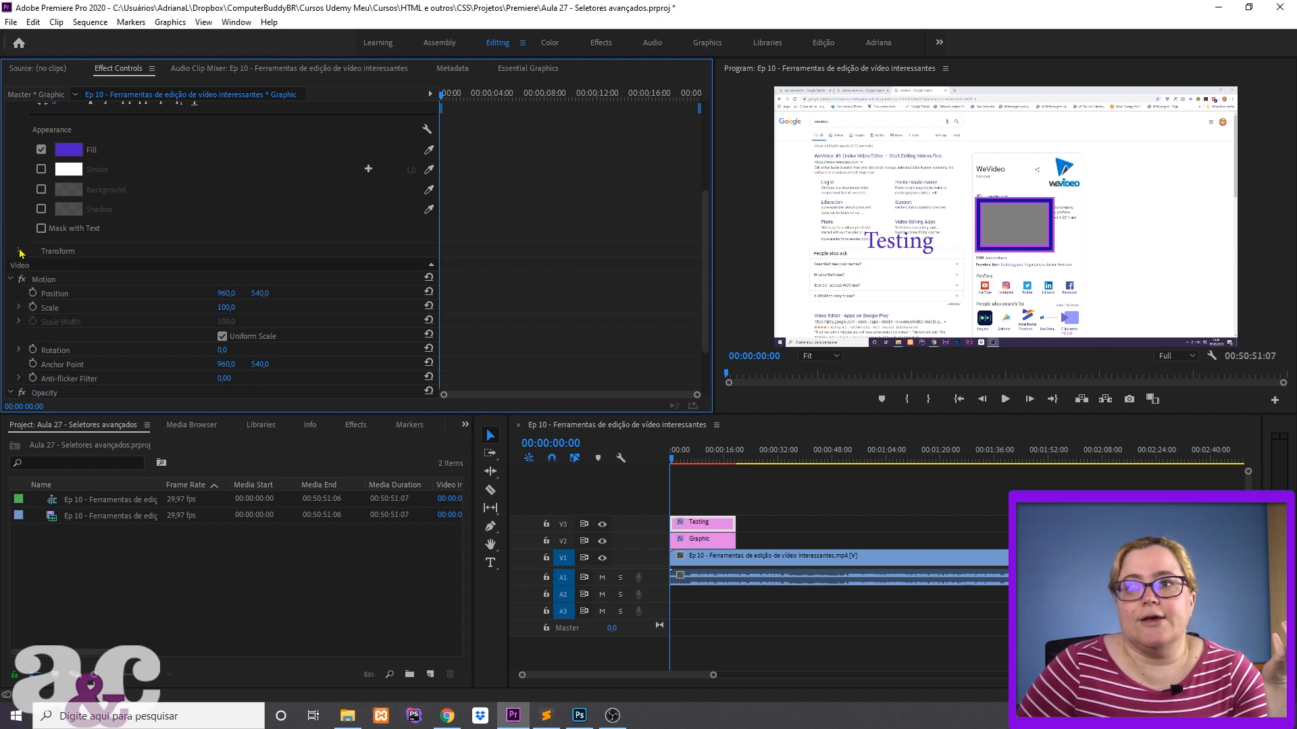
scroll(68, 223, up, 5)
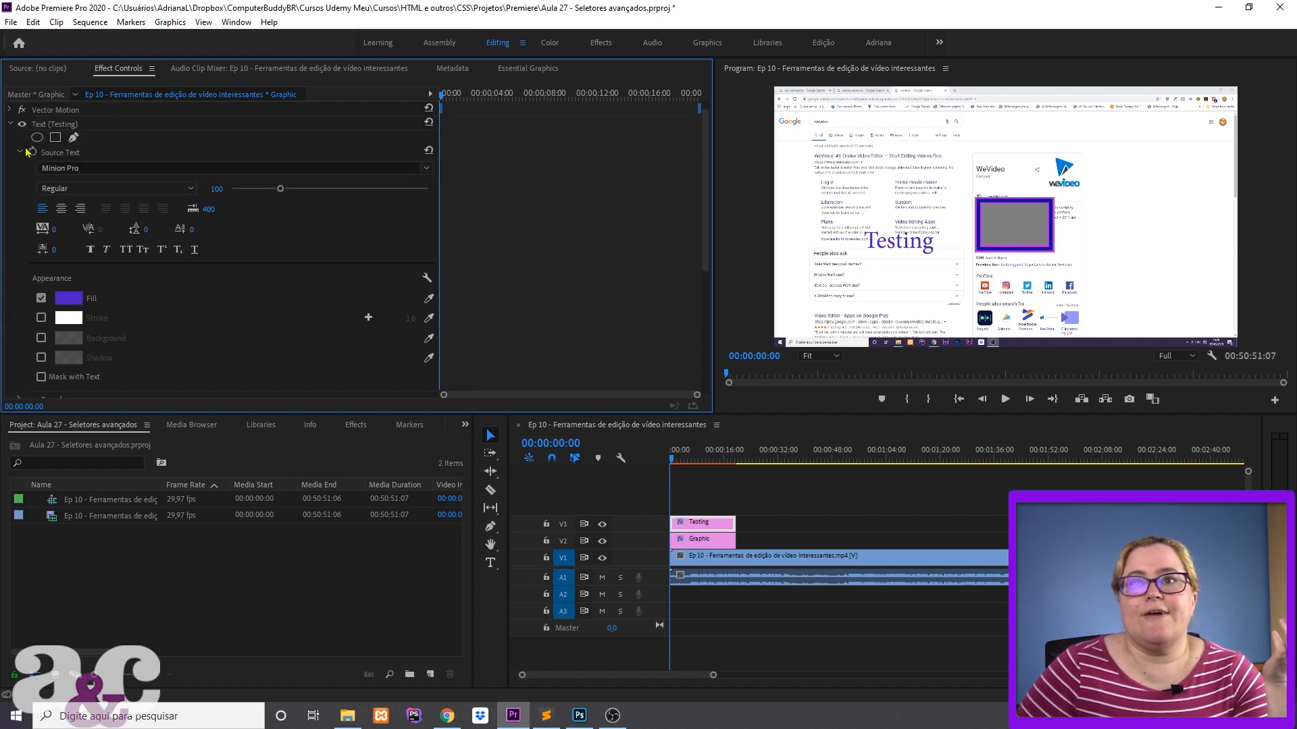
click(11, 139)
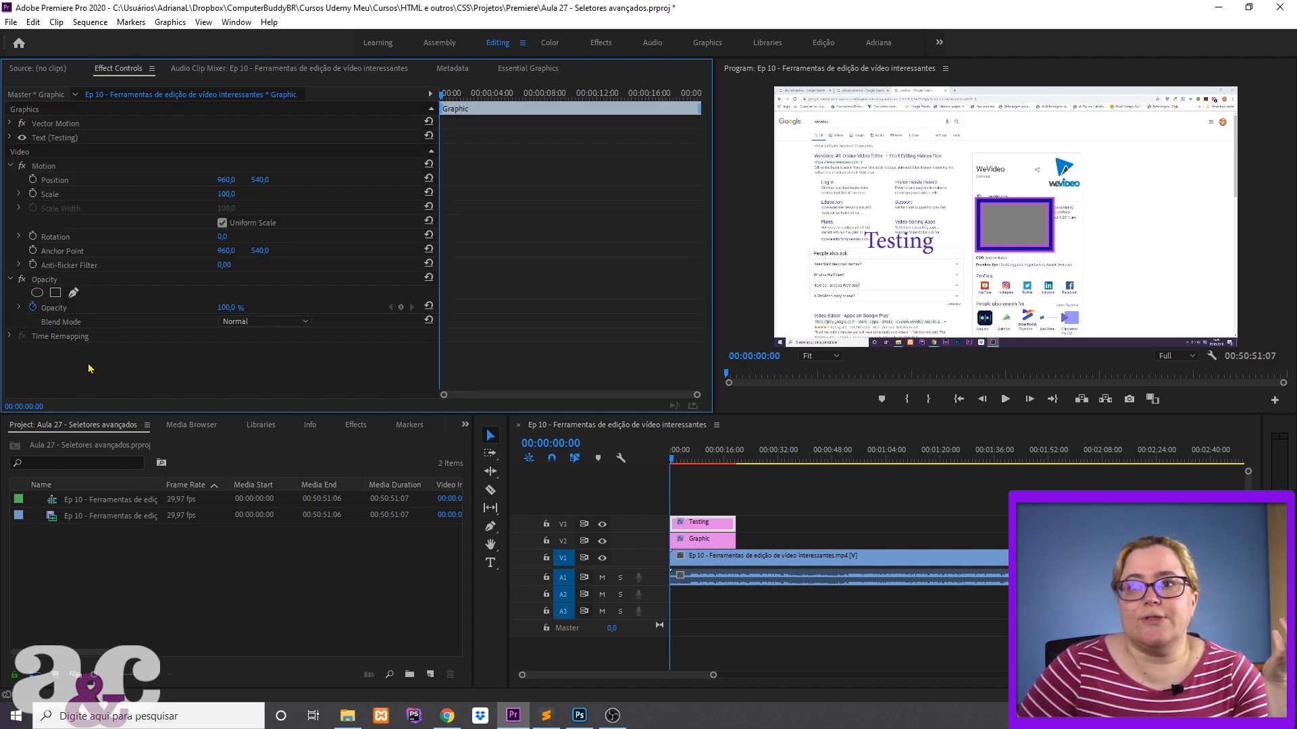
Select the Testing text layer and review its source text settings again, leaving them collapsed.
click(79, 140)
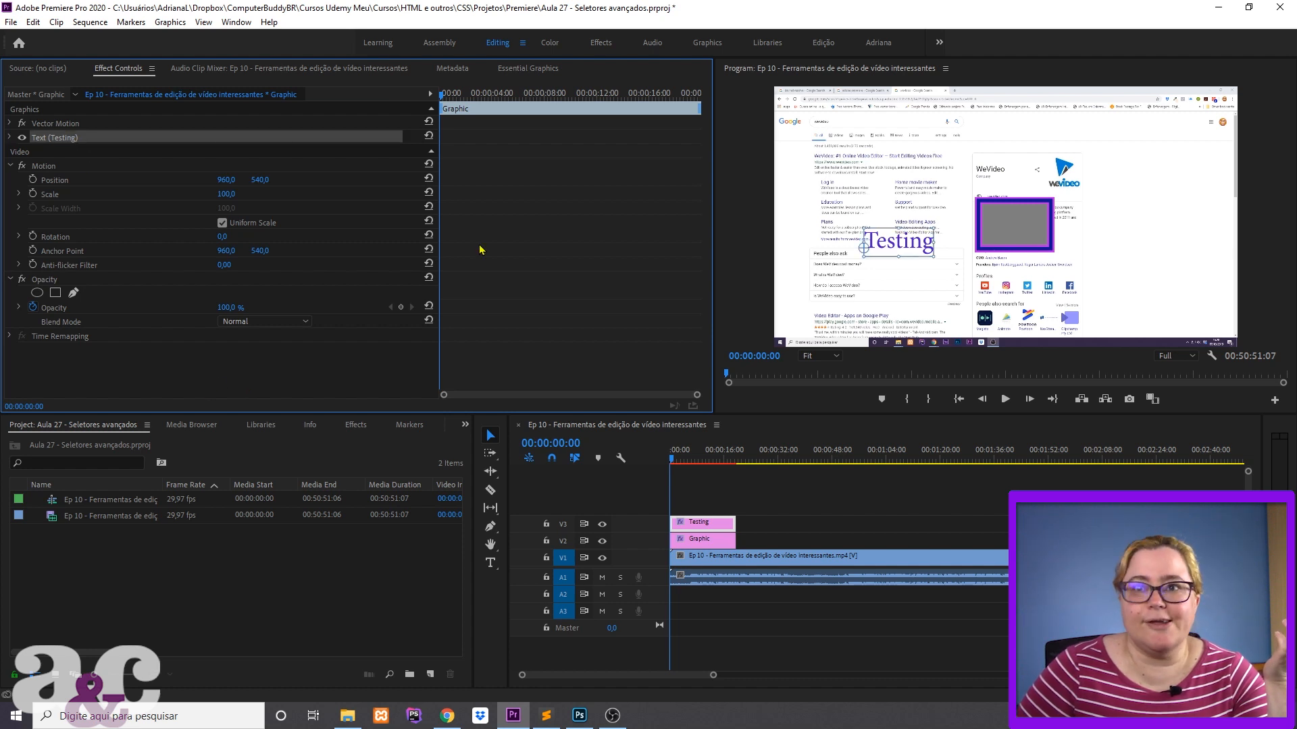
click(11, 138)
click(10, 138)
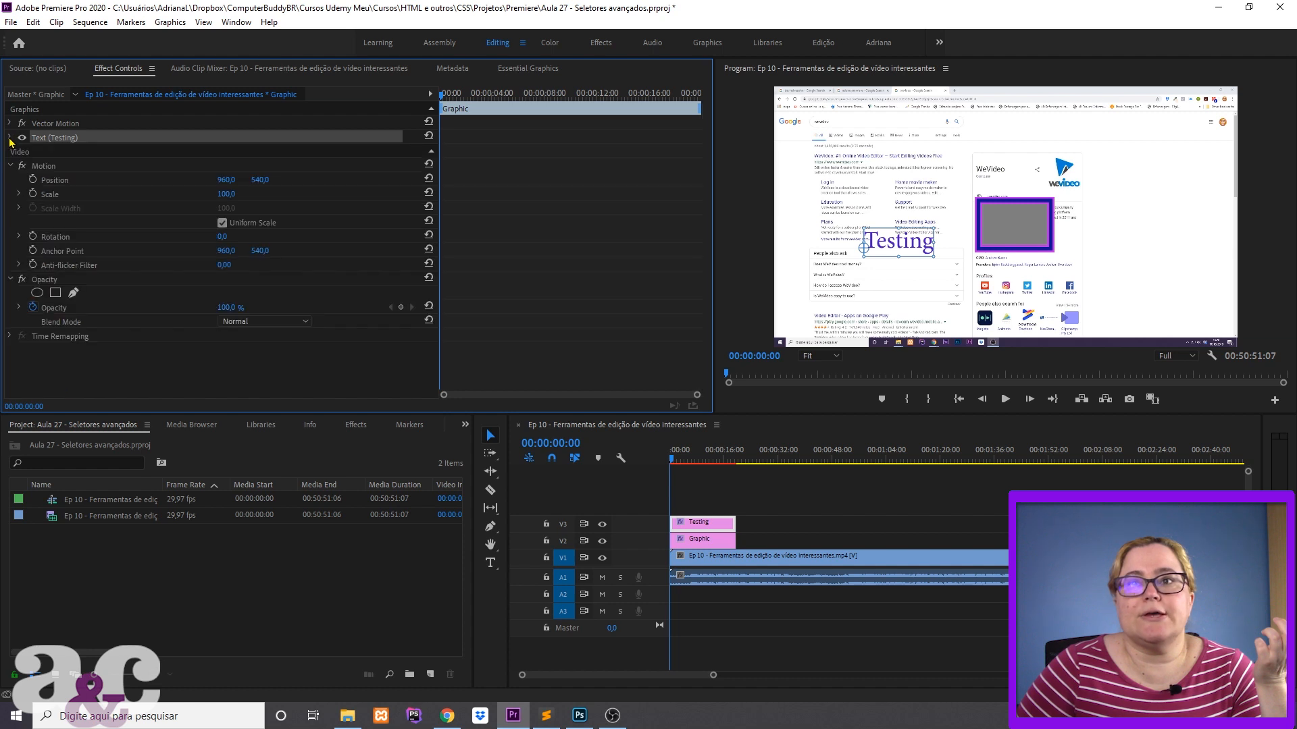
click(10, 138)
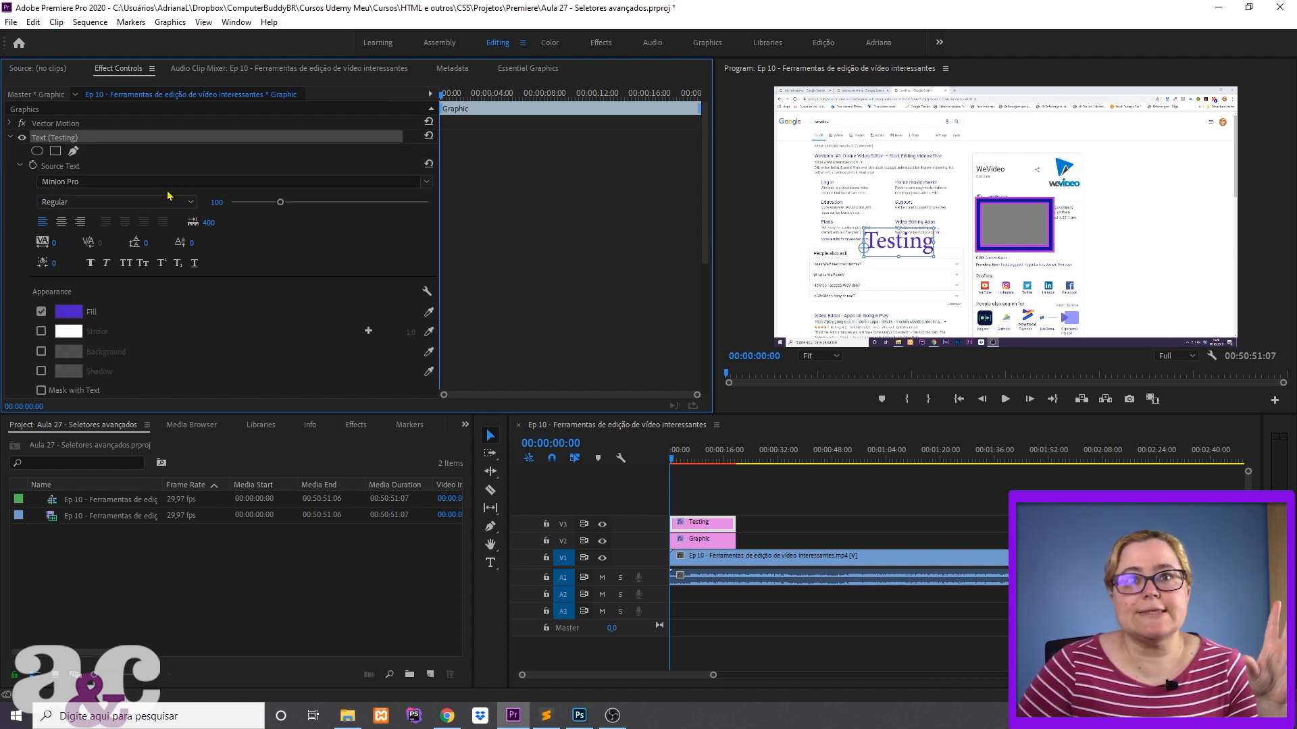
click(10, 138)
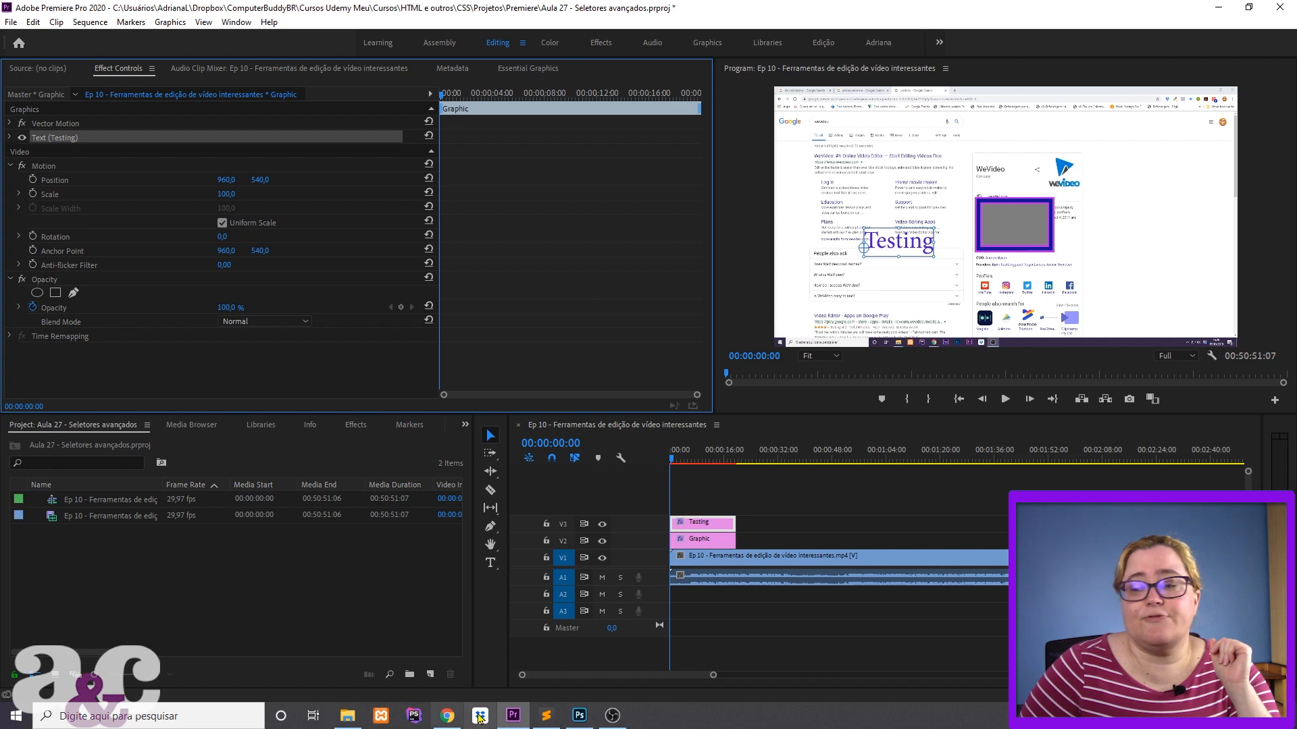
Switch to Photoshop and examine the thumbnail's layer stack from the Text EN group down to the Background layer.
click(579, 715)
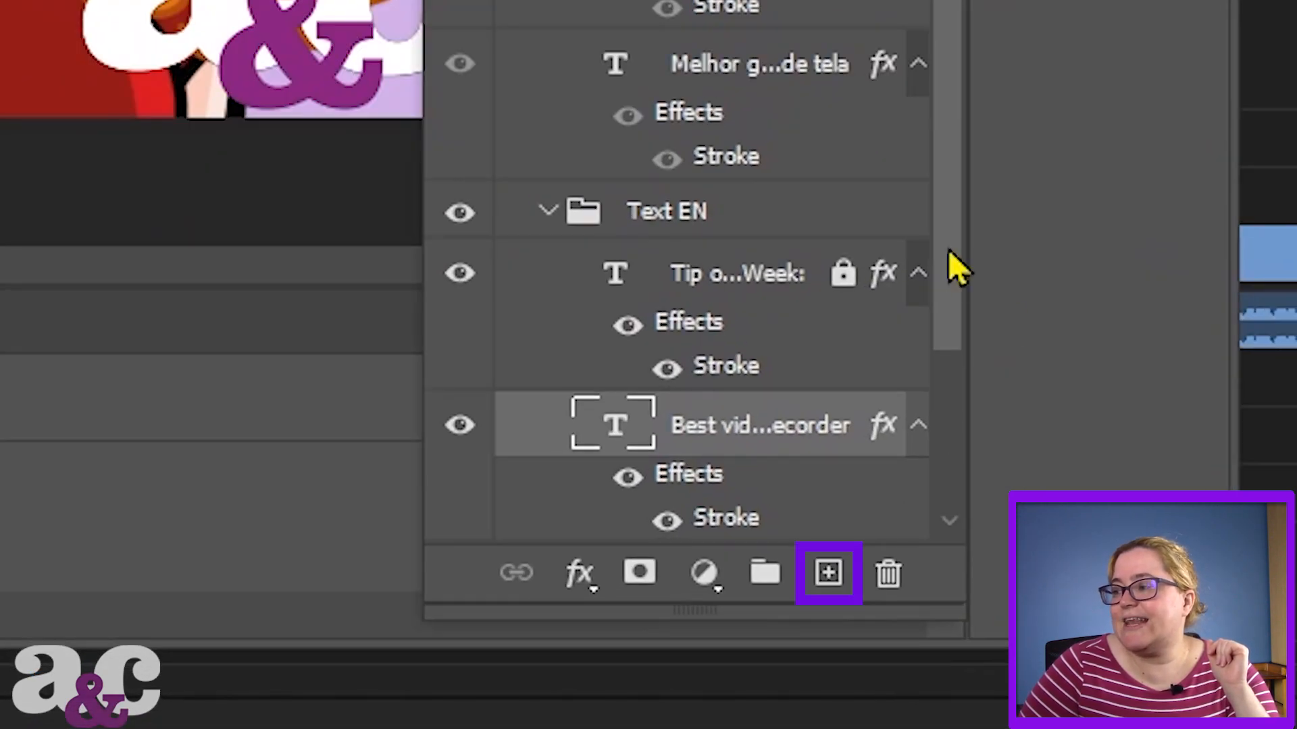
drag(1098, 556, 1105, 651)
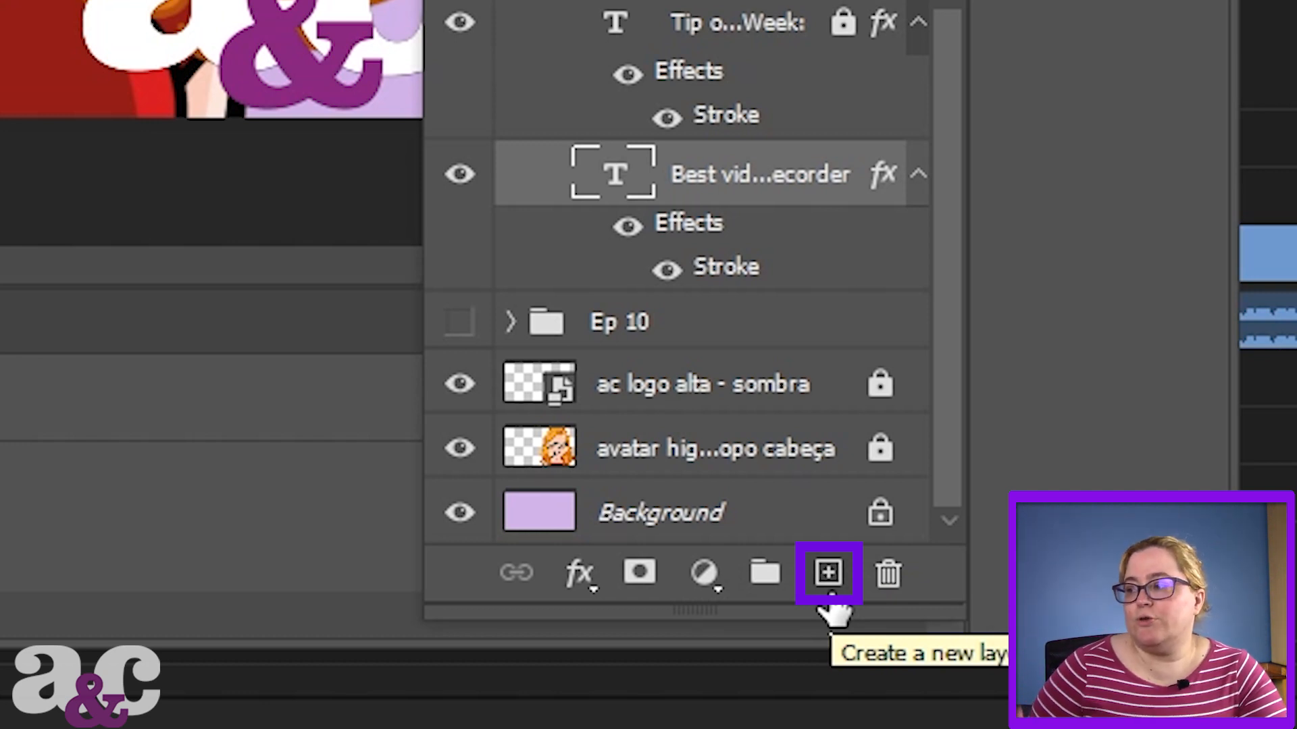
mouse_move(715, 173)
mouse_down()
mouse_move(802, 414)
mouse_move(833, 570)
mouse_move(838, 498)
mouse_move(720, 122)
mouse_move(741, 58)
mouse_move(732, 156)
mouse_up()
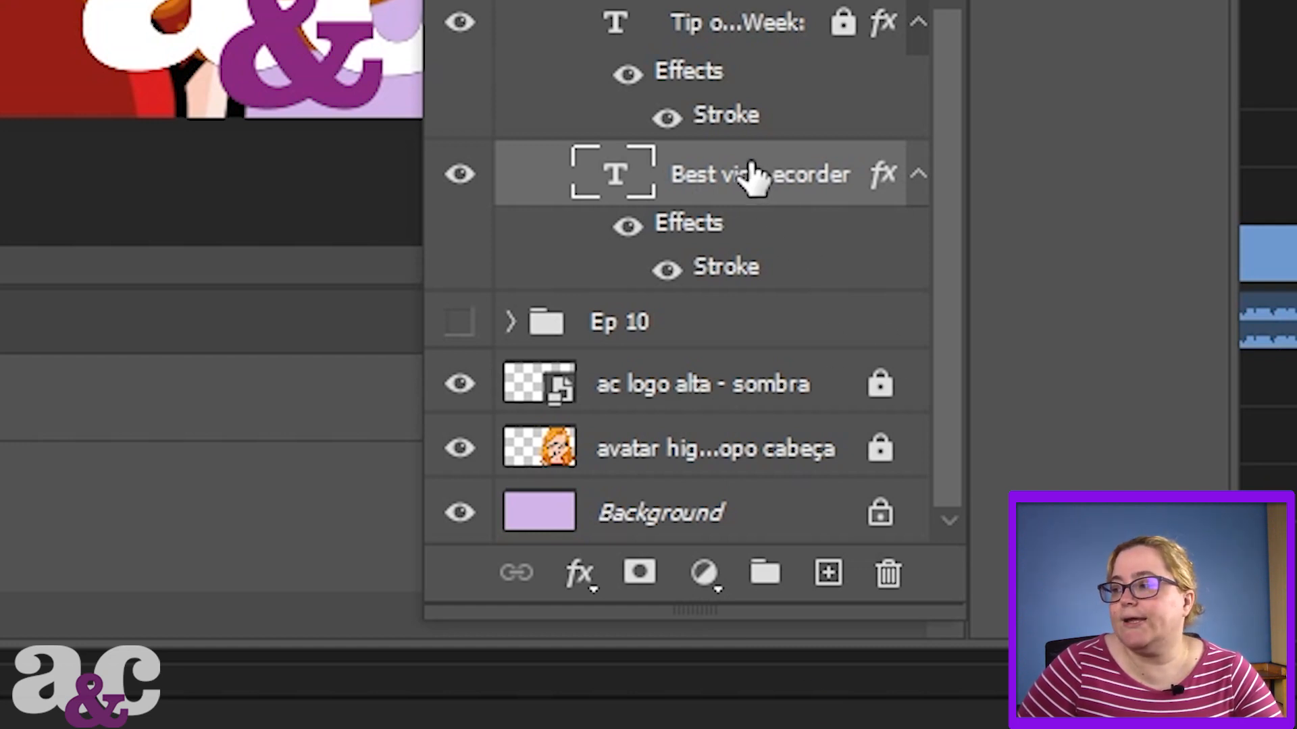
Switch to Illustrator and compare the contents of the Properties, Layers and Libraries panels, finishing on Libraries.
drag(750, 177, 825, 575)
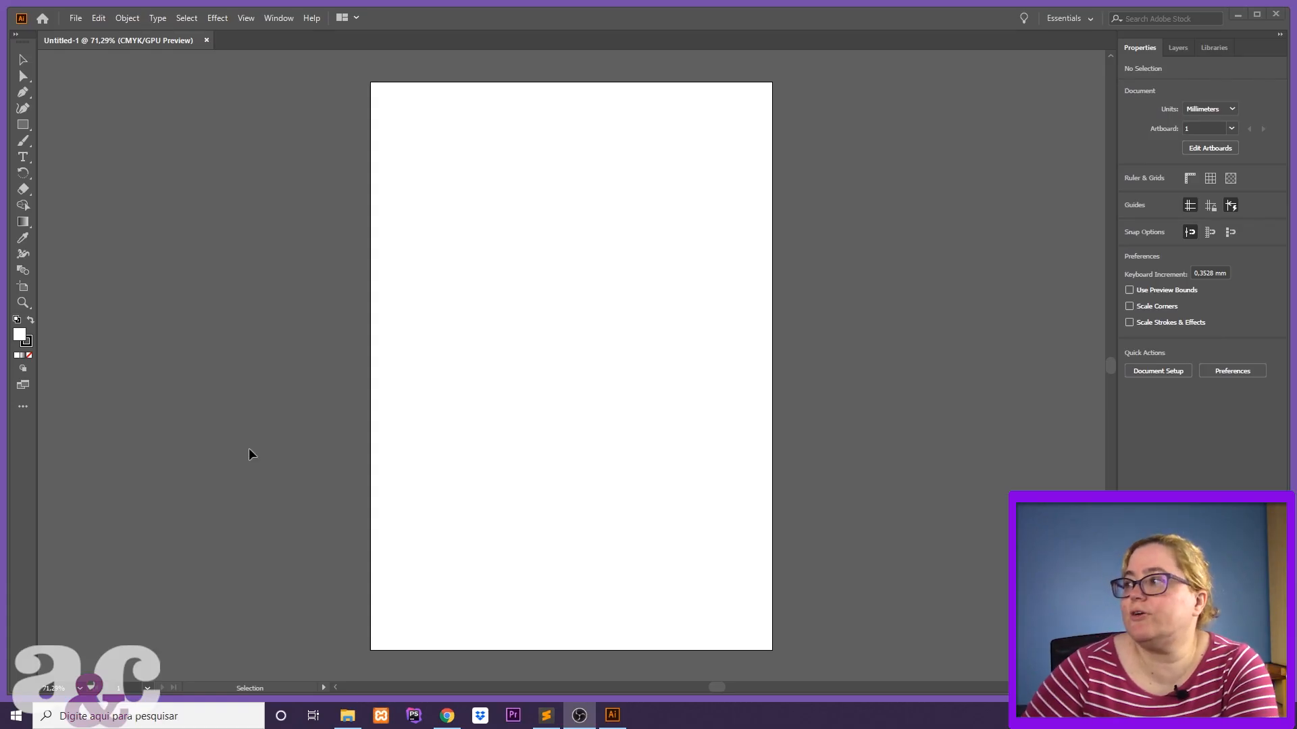
click(1179, 49)
click(1214, 48)
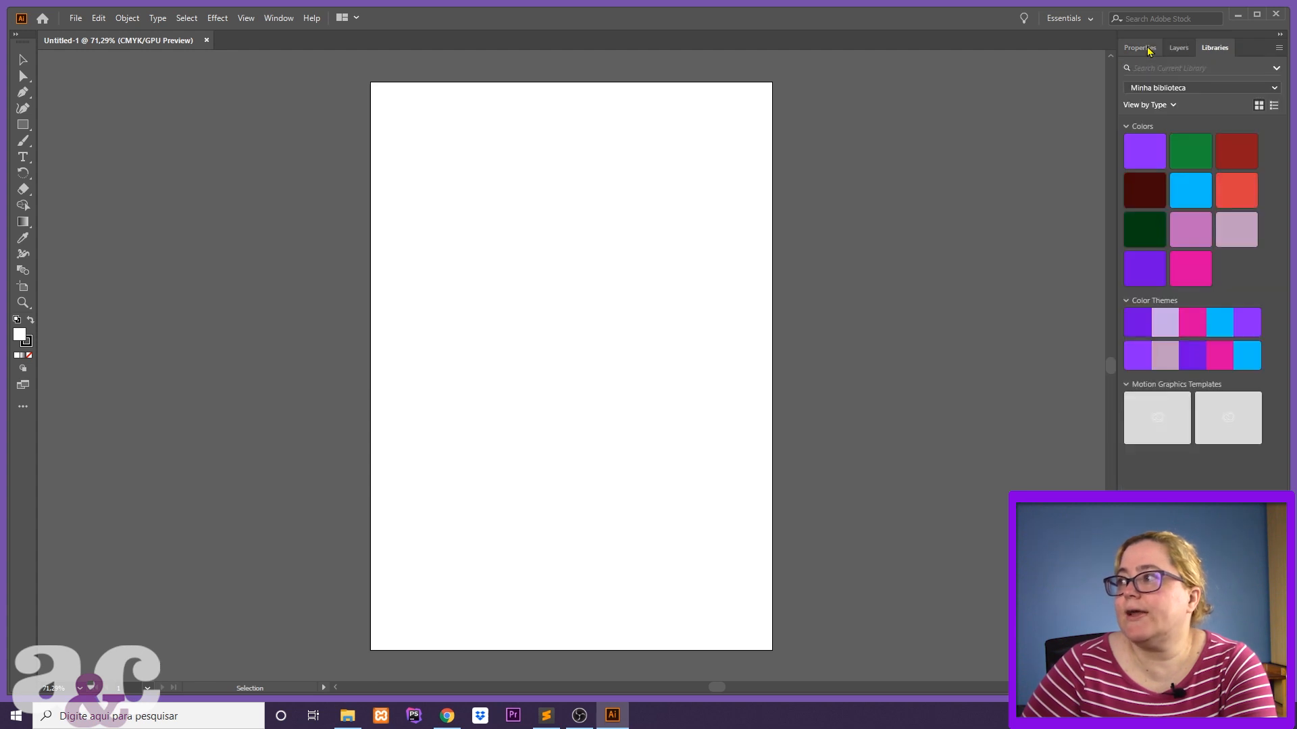
click(1148, 50)
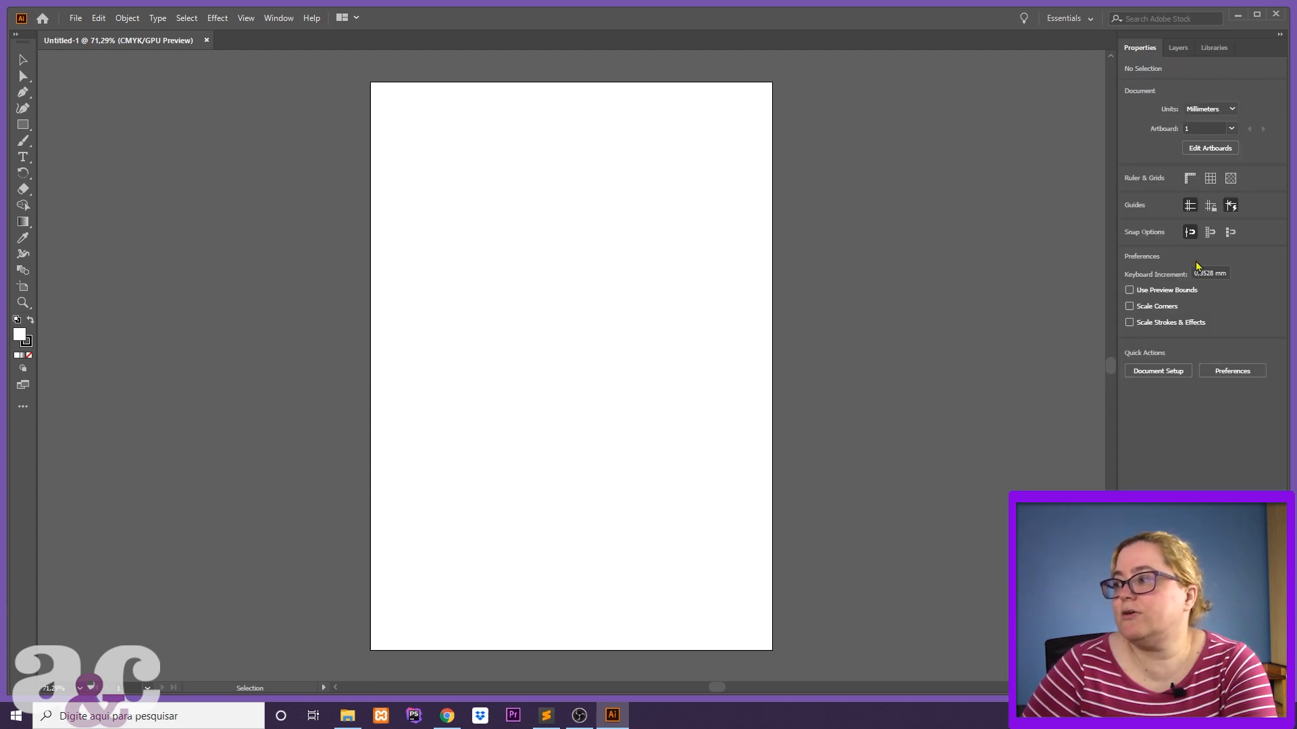
click(1178, 48)
click(1210, 49)
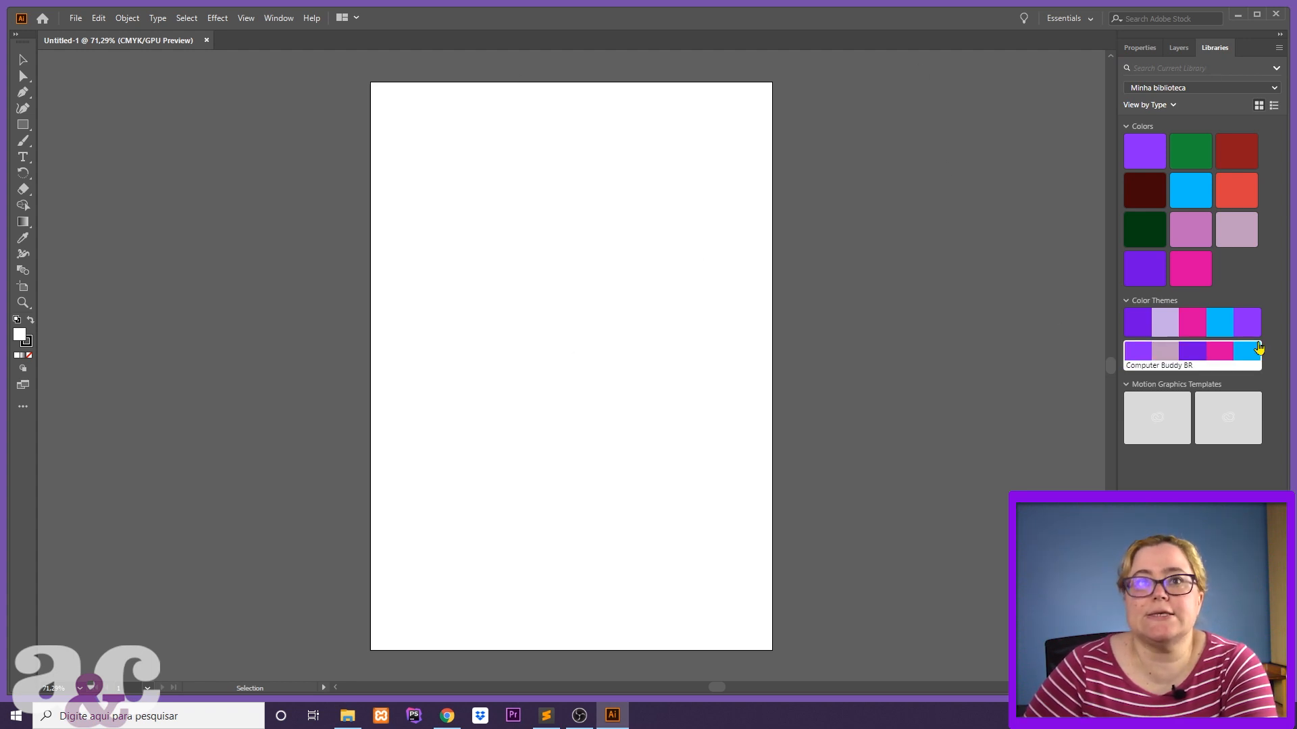
Open the Align panel group with Transform and Pathfinder and dock it alongside Properties, Layers and Libraries.
click(279, 20)
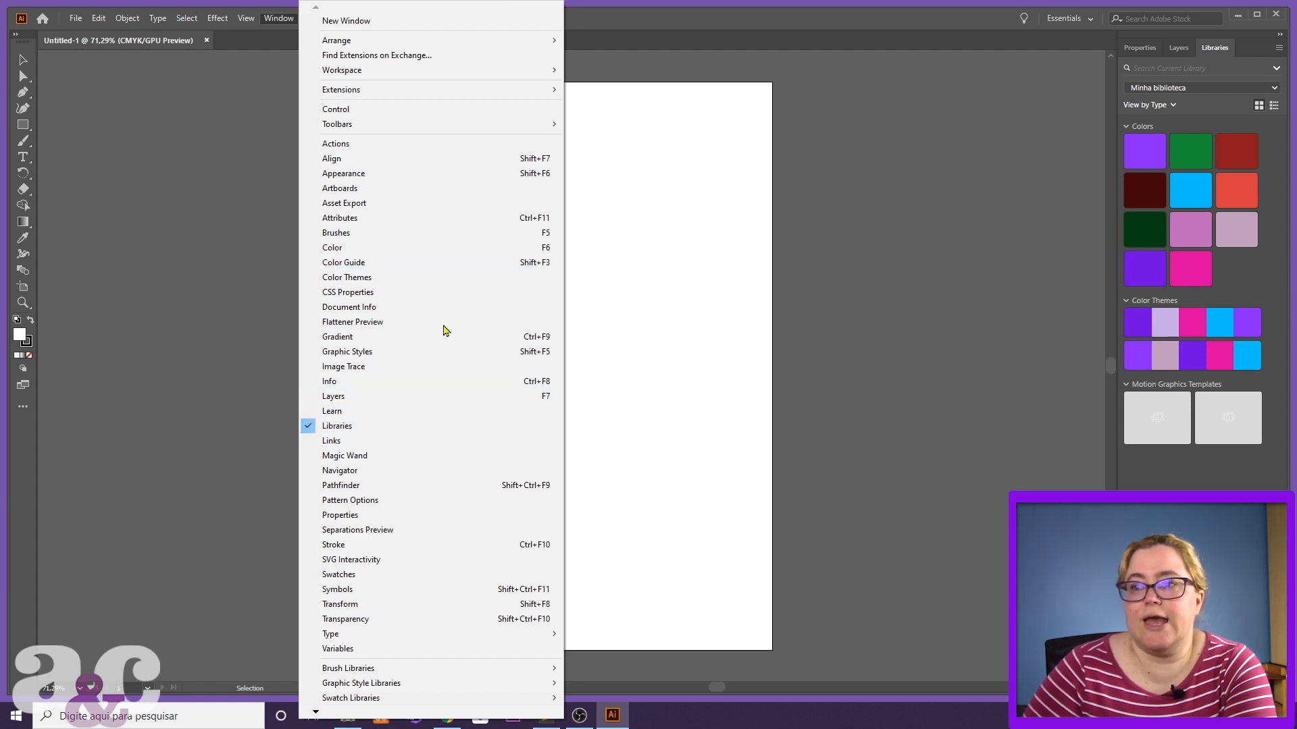
click(363, 165)
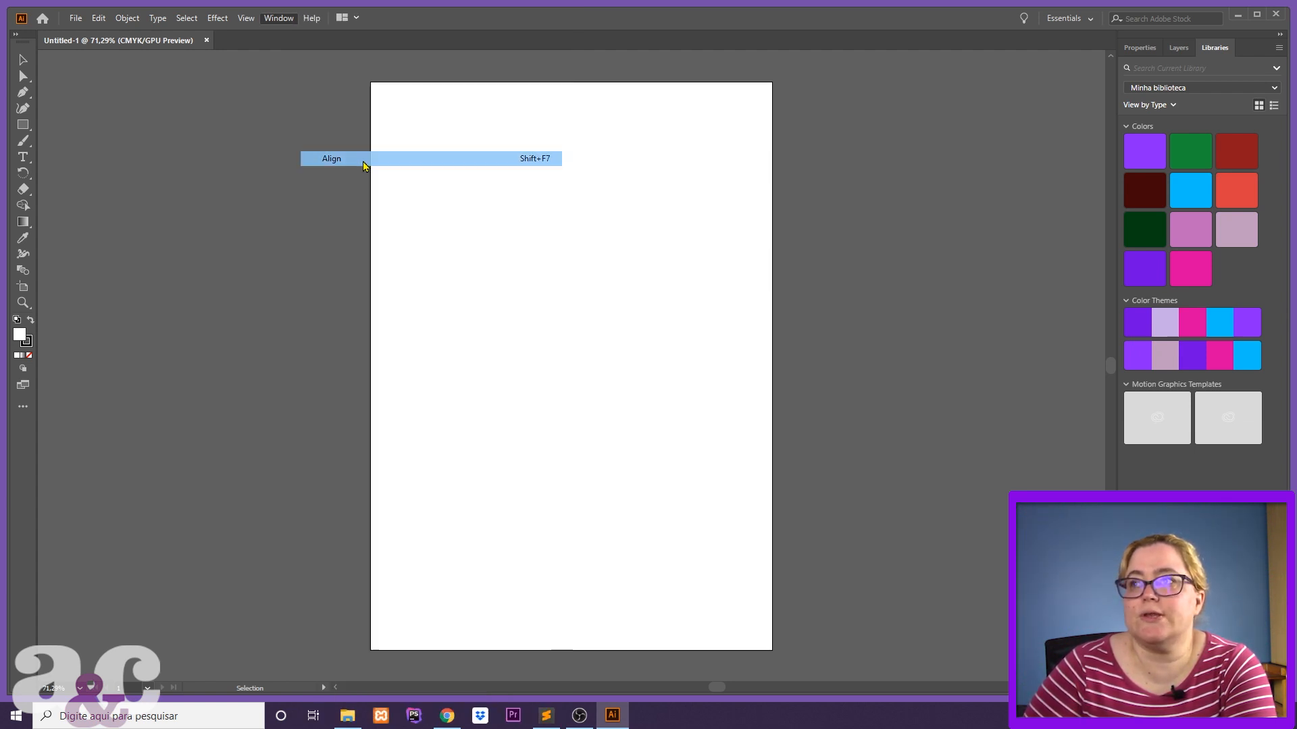
drag(160, 462, 1254, 50)
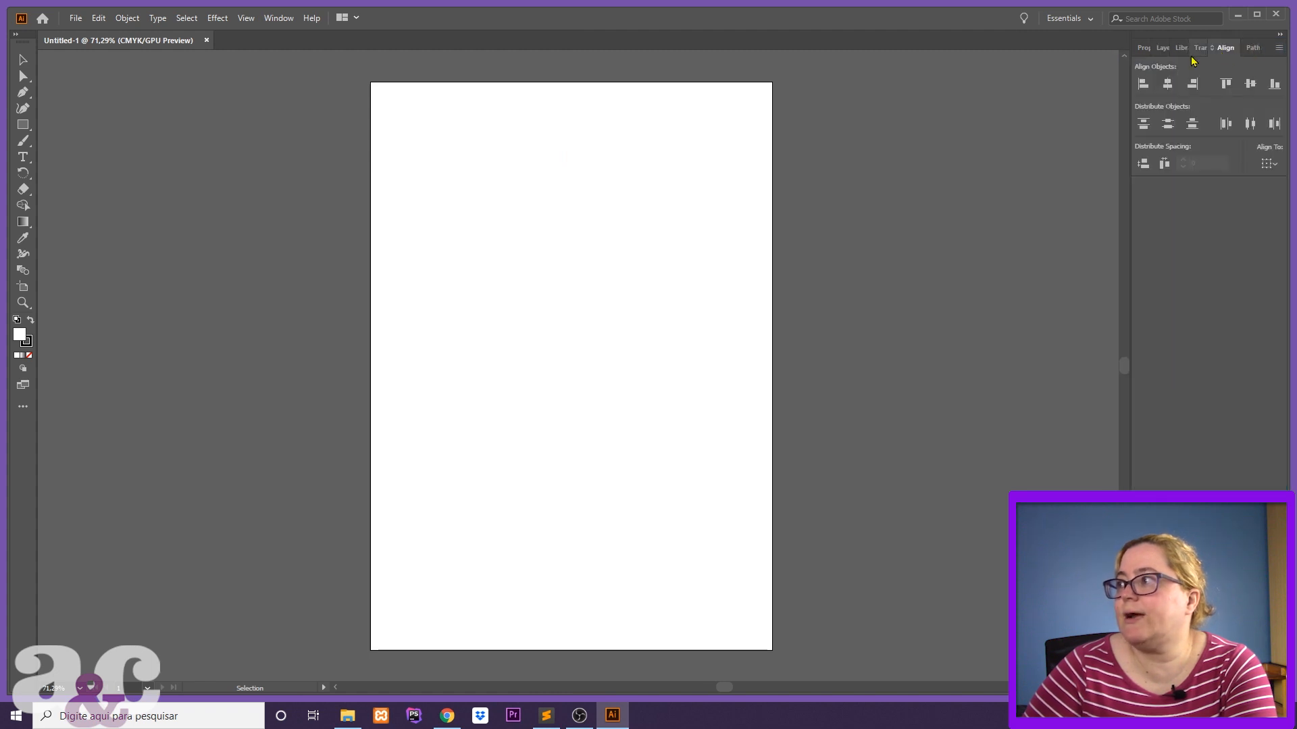
Bring up the Transform panel and collapse the whole docked panel group to labelled icons.
click(1200, 48)
click(1278, 47)
click(1279, 48)
click(1281, 35)
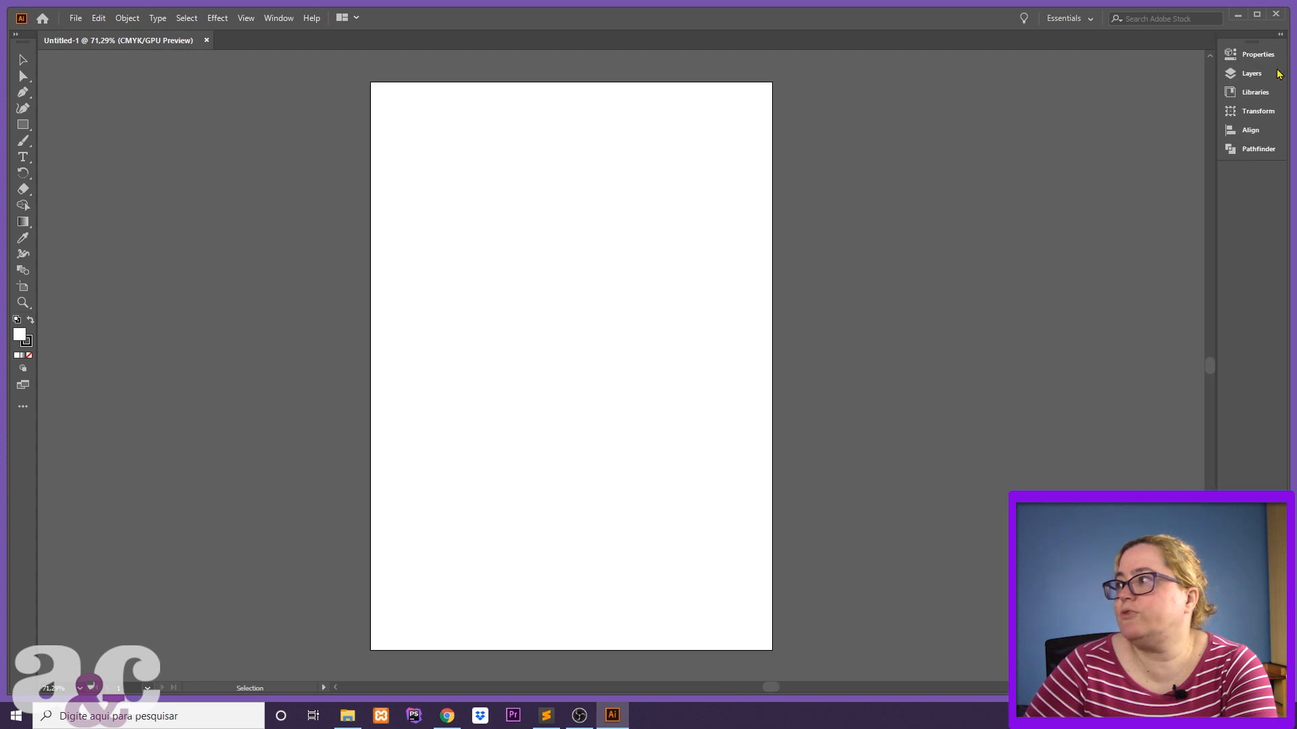